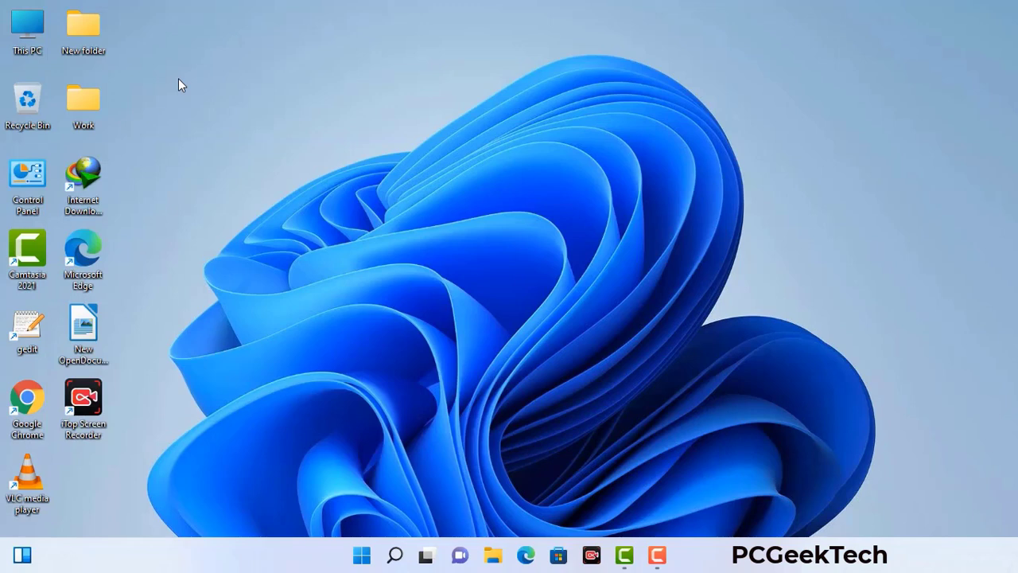
Launch System Configuration by running the msconfig command
{"action": "key", "text": "super+r"}
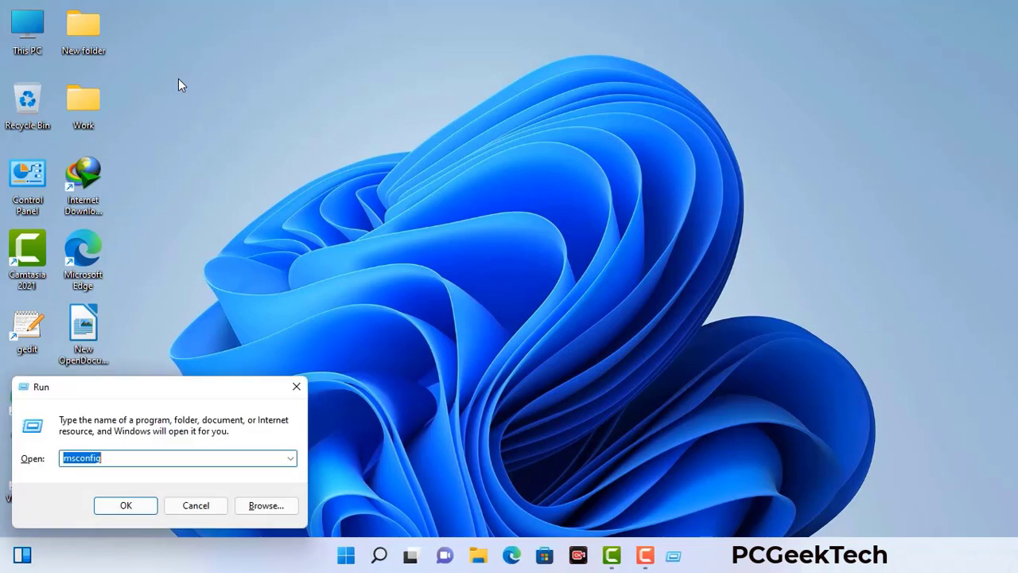
{"action": "left_click_drag", "start_coordinate": [173, 387], "coordinate": [448, 126]}
{"action": "left_click", "coordinate": [406, 197]}
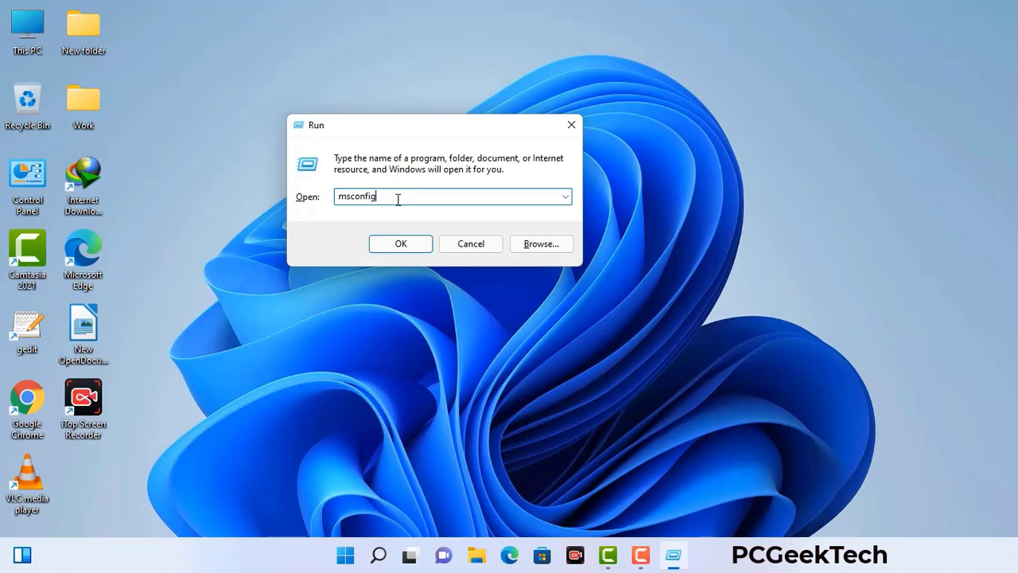
{"action": "left_click", "coordinate": [393, 248]}
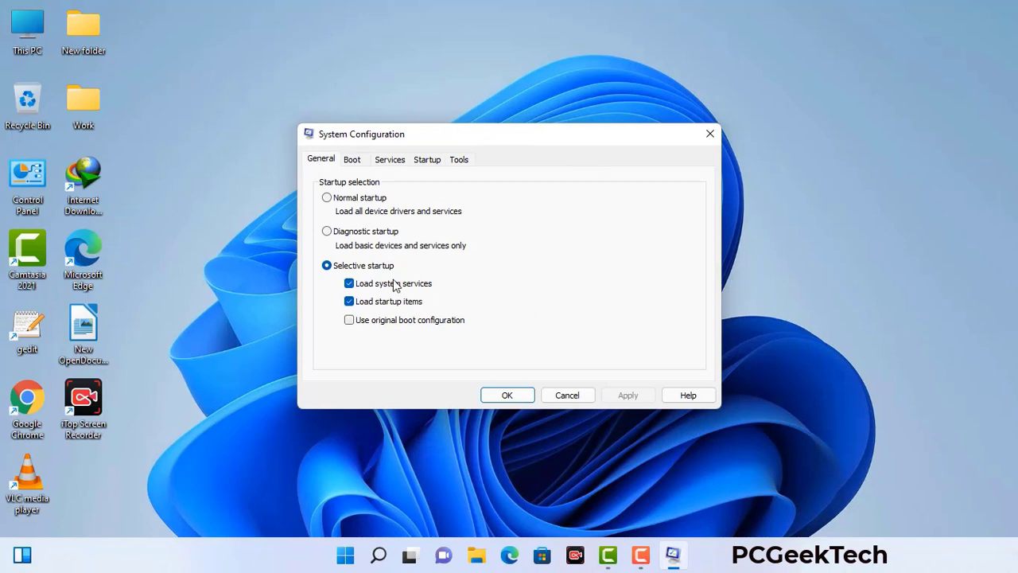
Enable Safe boot with the Network option, apply the boot settings and close System Configuration
{"action": "left_click", "coordinate": [354, 161]}
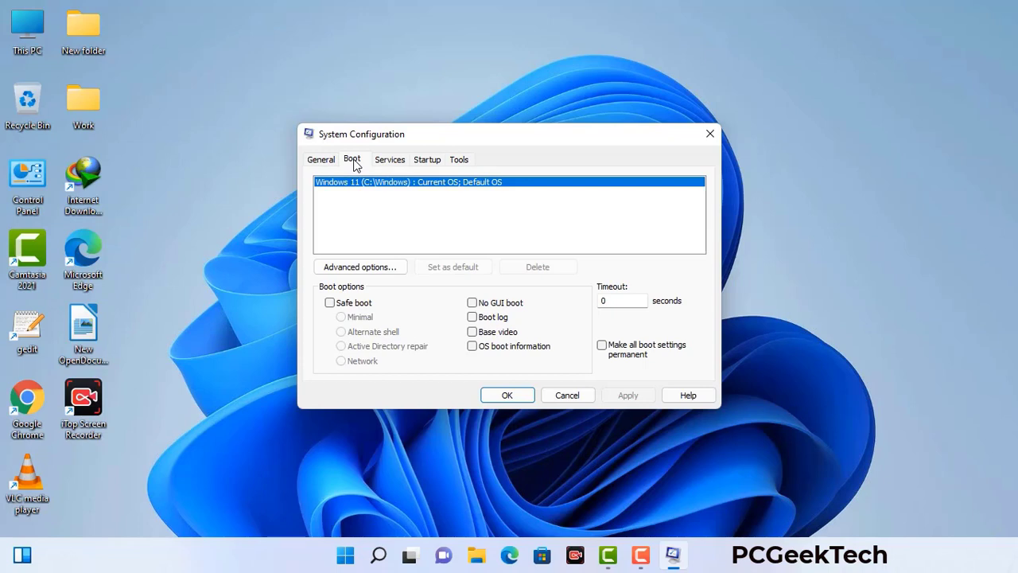
{"action": "left_click", "coordinate": [329, 304]}
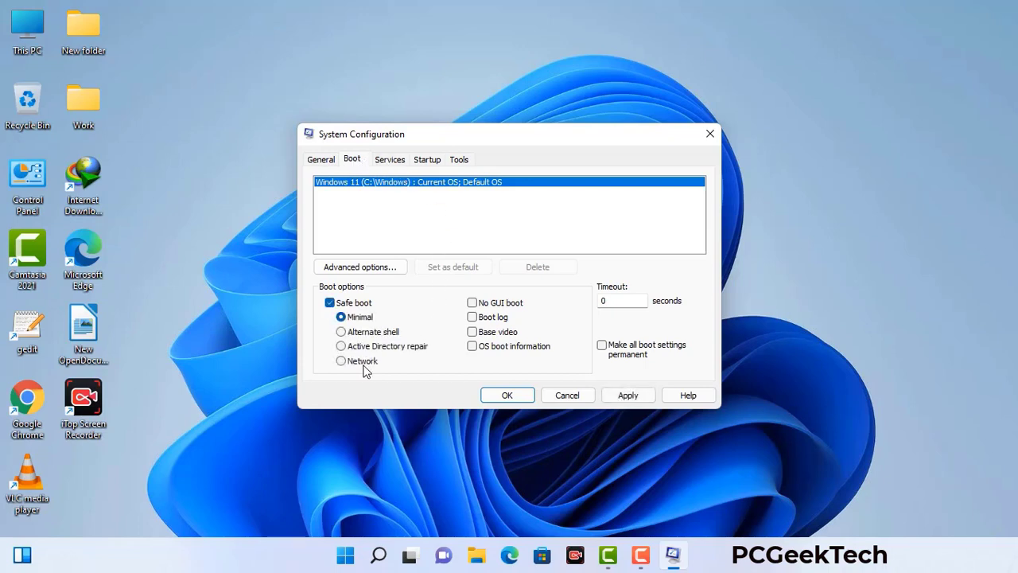
{"action": "left_click", "coordinate": [362, 362]}
{"action": "left_click", "coordinate": [628, 397]}
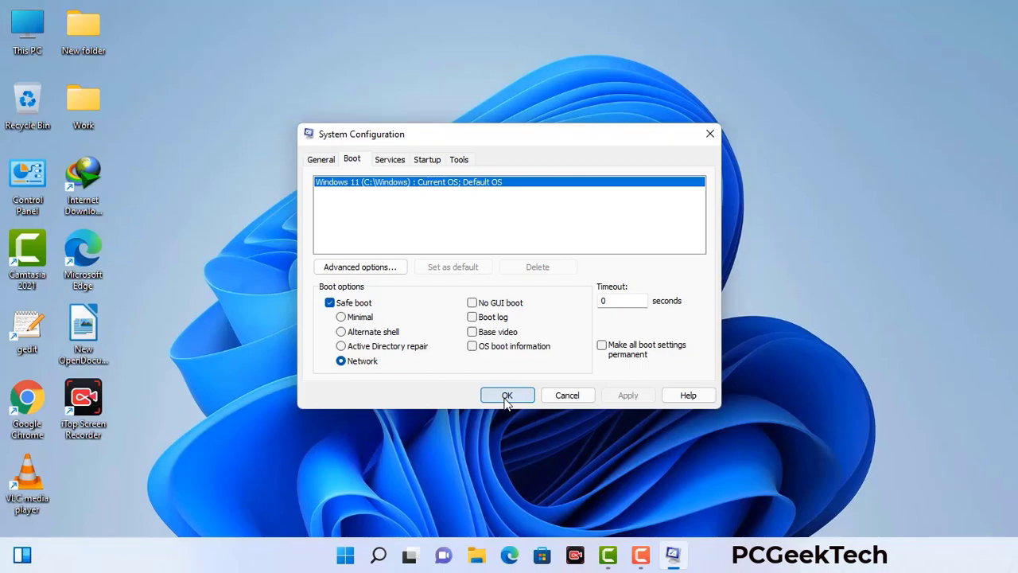
{"action": "left_click", "coordinate": [505, 394]}
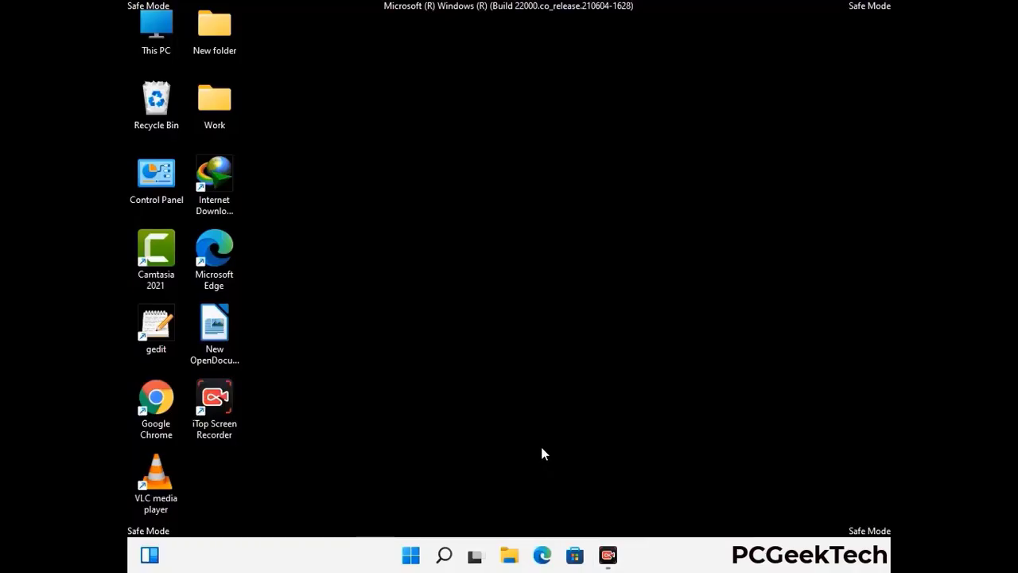
In Control Panel's File Explorer Options, enable showing hidden files, folders, and drives, apply it, and close both windows
{"action": "double_click", "coordinate": [156, 191]}
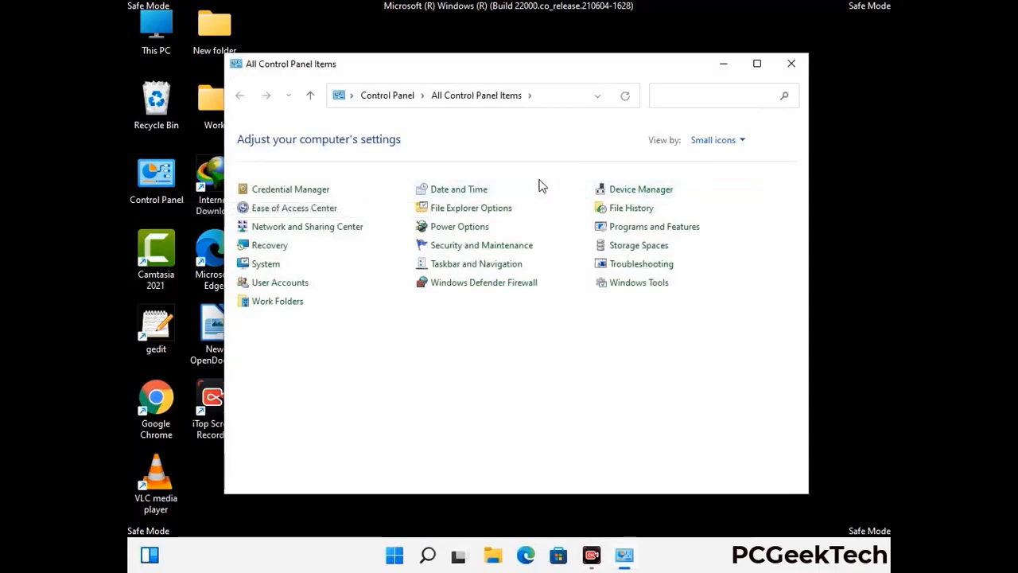
{"action": "left_click", "coordinate": [491, 212]}
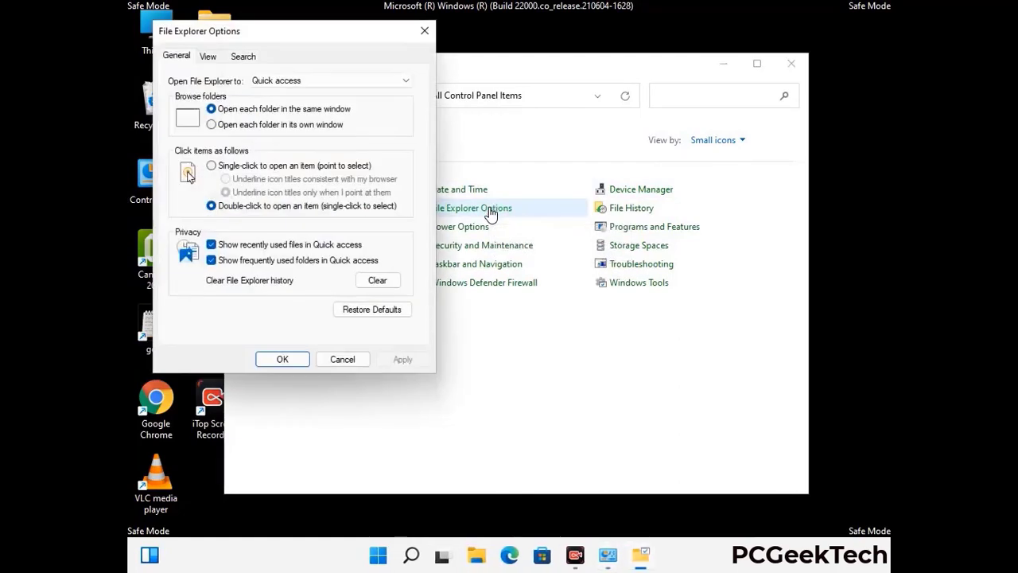
{"action": "left_click", "coordinate": [208, 56]}
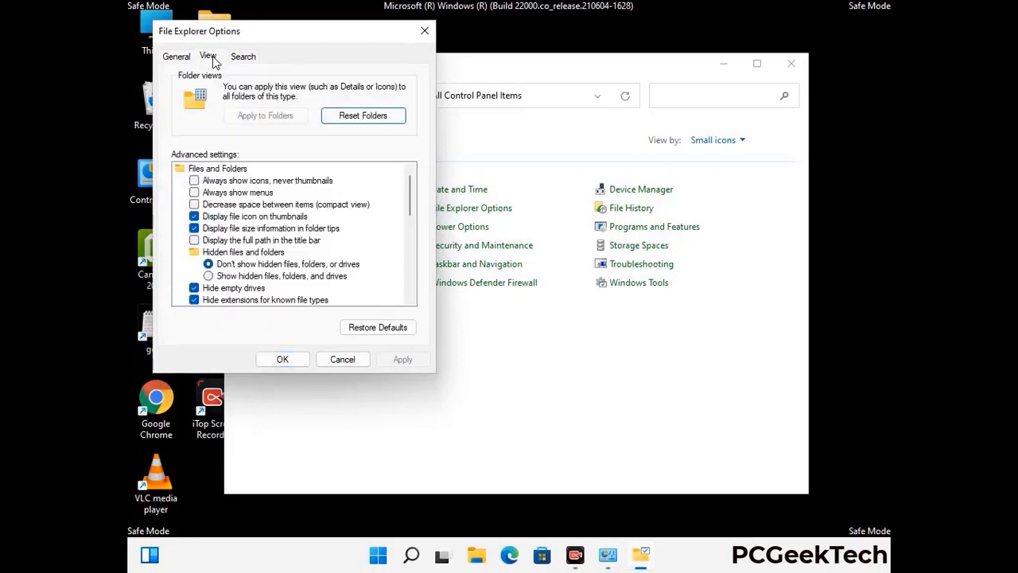
{"action": "left_click", "coordinate": [209, 277]}
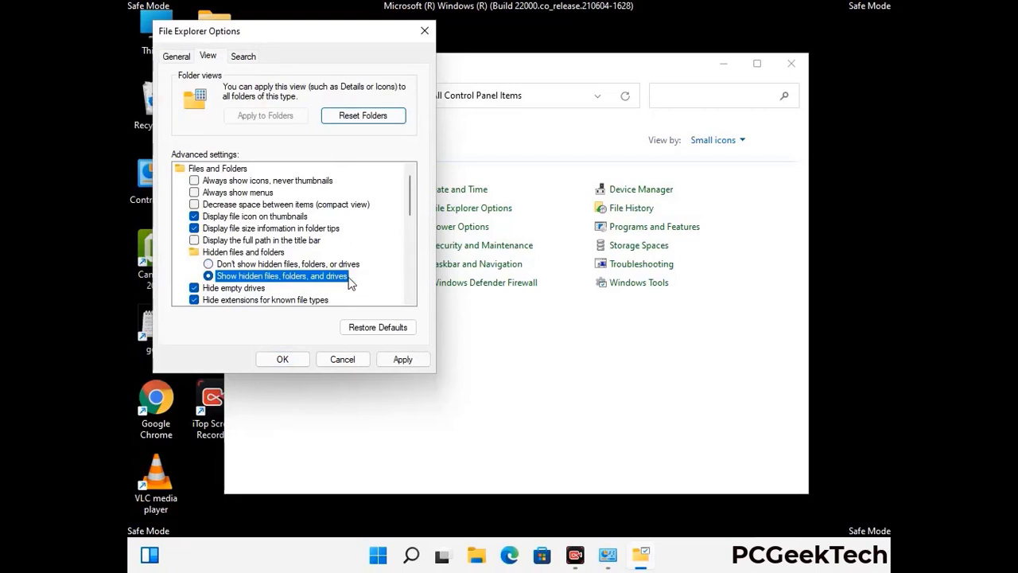
{"action": "left_click", "coordinate": [401, 361]}
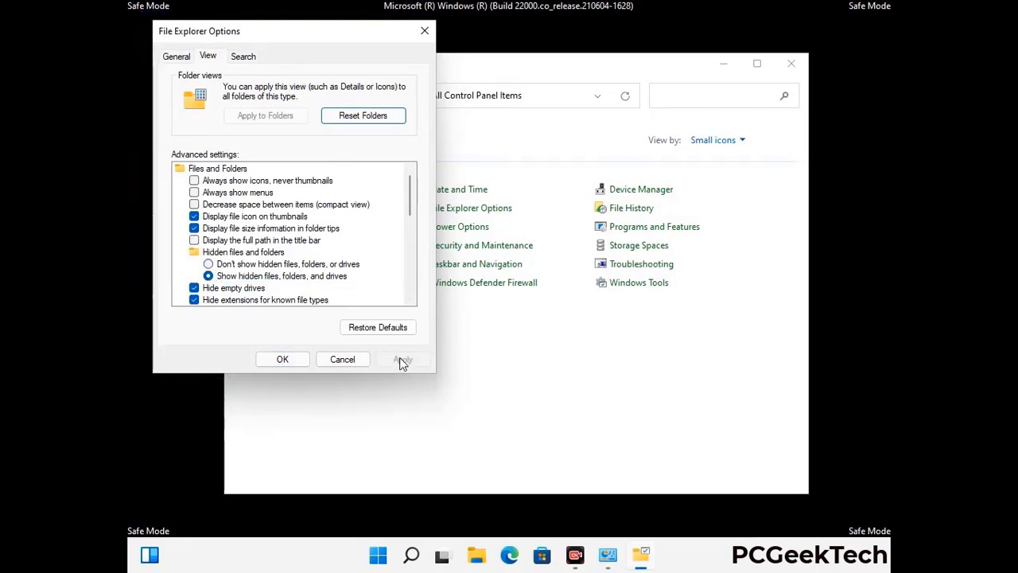
{"action": "left_click", "coordinate": [267, 362]}
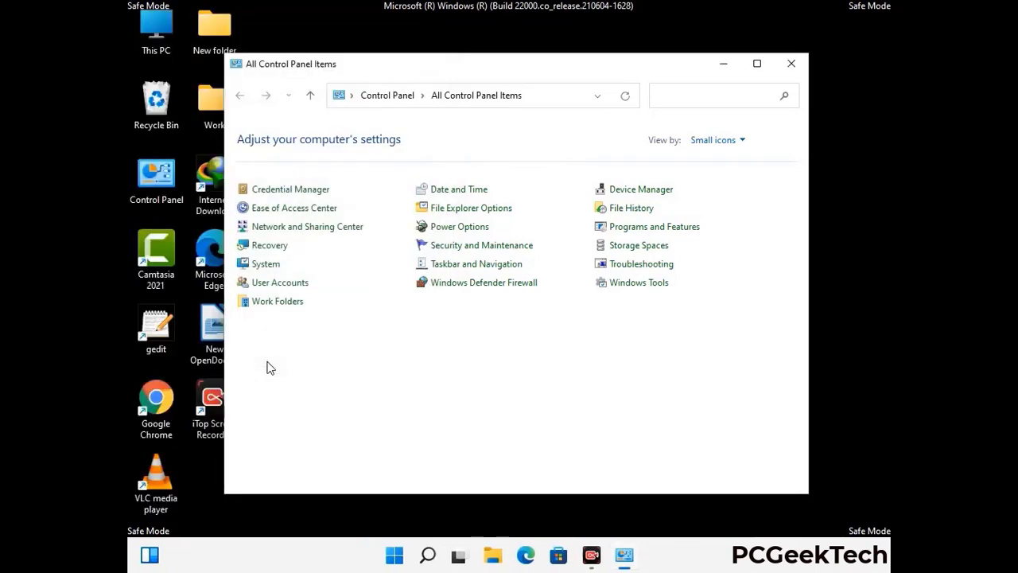
{"action": "left_click", "coordinate": [787, 69]}
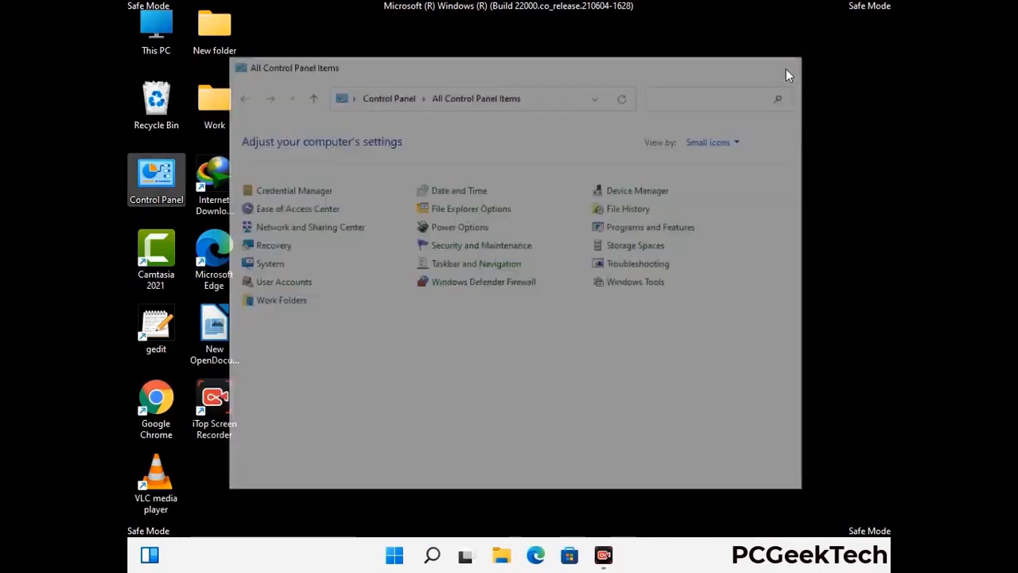
Browse from This PC to the folder C:\Windows\System32\drivers\etc
{"action": "double_click", "coordinate": [150, 50]}
{"action": "left_click", "coordinate": [445, 349]}
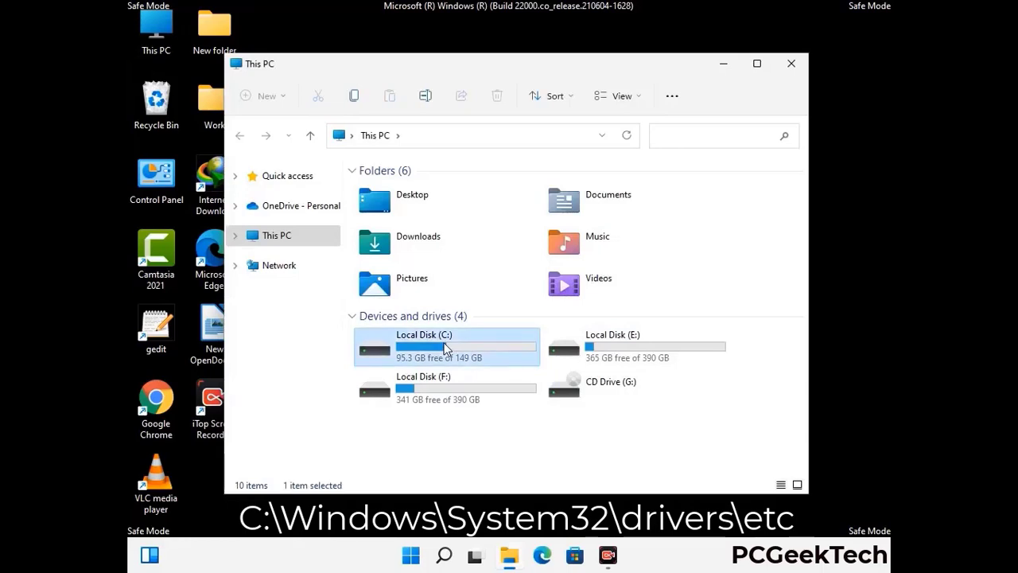
{"action": "double_click", "coordinate": [446, 349]}
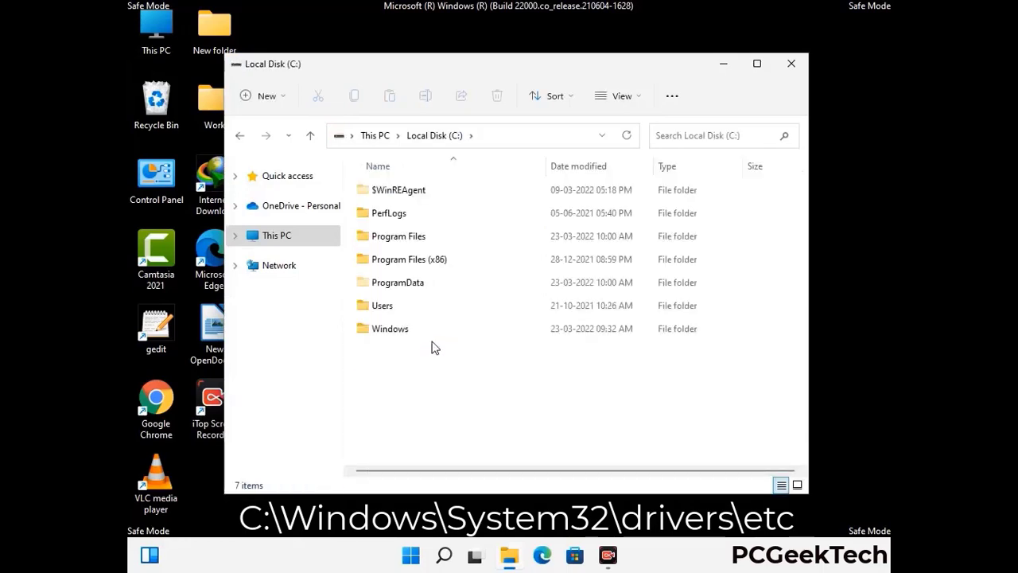
{"action": "double_click", "coordinate": [382, 335]}
{"action": "scroll", "coordinate": [505, 343], "scroll_direction": "down", "scroll_amount": 7}
{"action": "scroll", "coordinate": [501, 346], "scroll_direction": "down", "scroll_amount": 11}
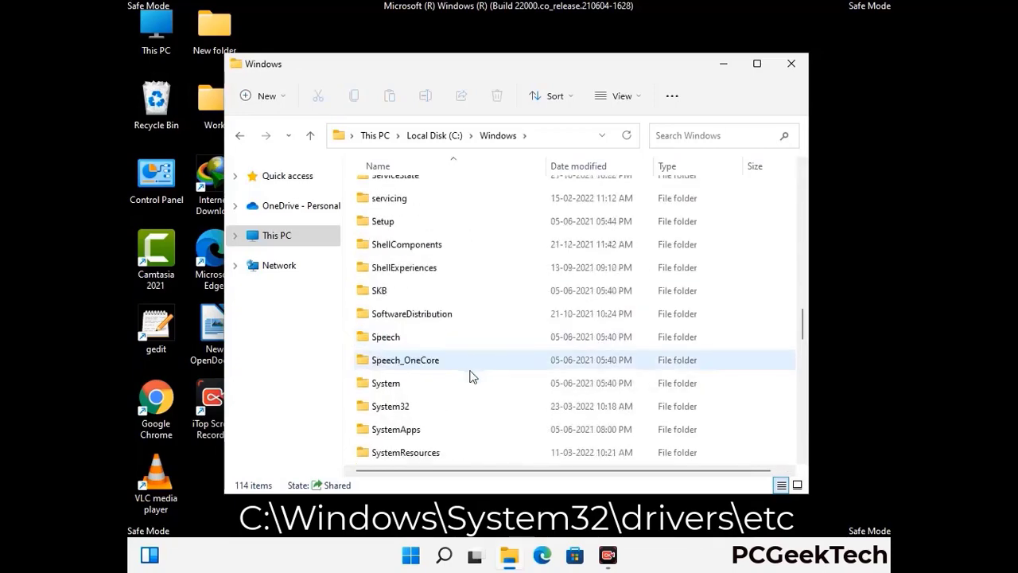
{"action": "scroll", "coordinate": [469, 376], "scroll_direction": "down", "scroll_amount": 1}
{"action": "double_click", "coordinate": [387, 338]}
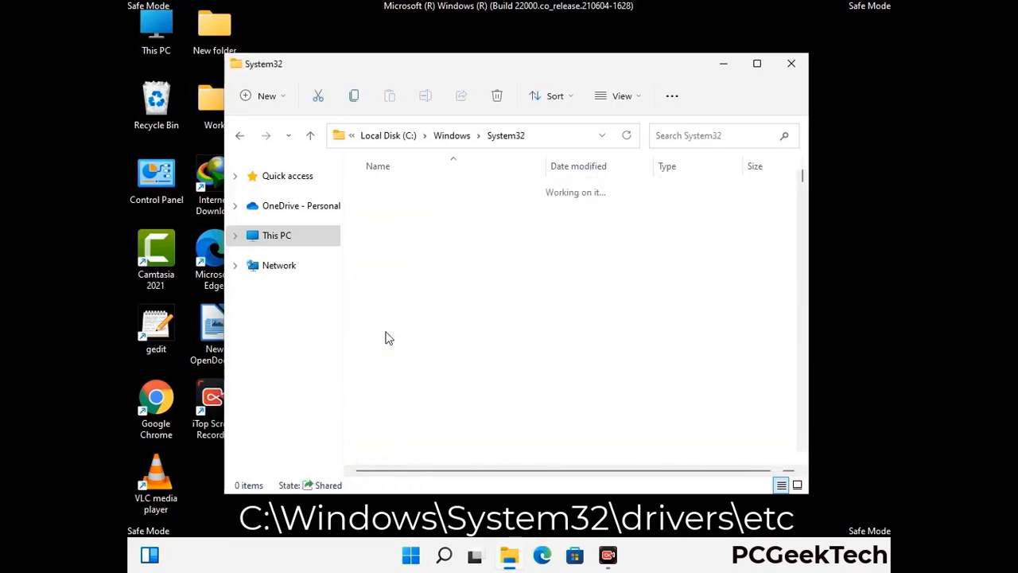
{"action": "scroll", "coordinate": [437, 348], "scroll_direction": "down", "scroll_amount": 5}
{"action": "double_click", "coordinate": [395, 439]}
{"action": "double_click", "coordinate": [378, 237]}
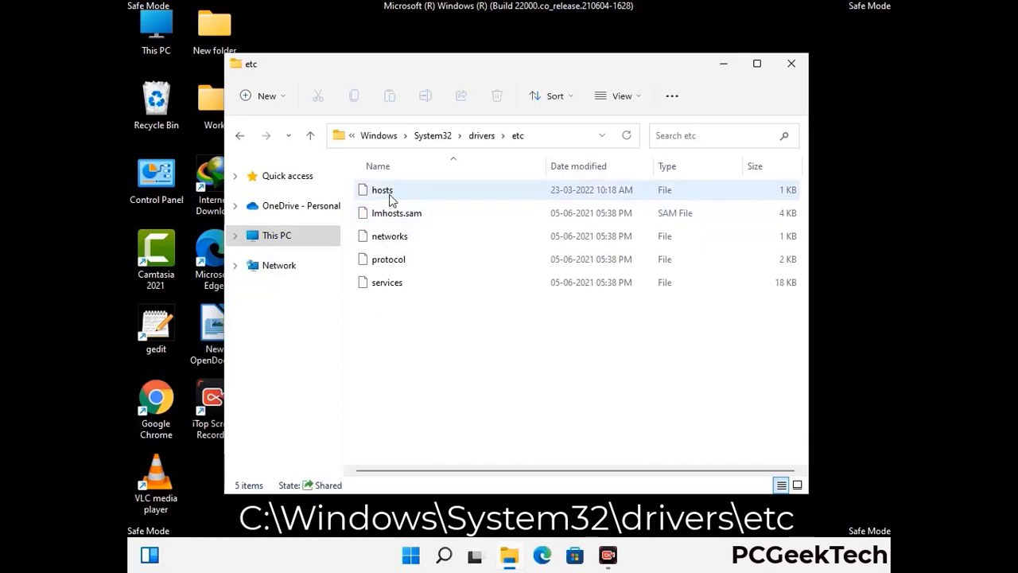
Open the hosts file in the etc folder using Notepad
{"action": "left_click", "coordinate": [391, 199]}
{"action": "double_click", "coordinate": [389, 200]}
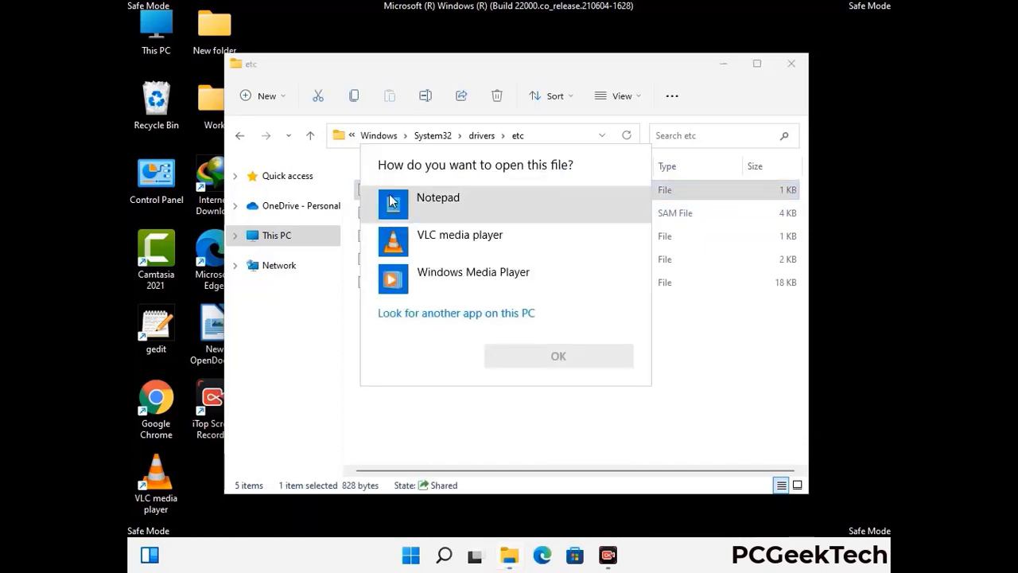
{"action": "left_click", "coordinate": [451, 201]}
{"action": "left_click", "coordinate": [558, 357]}
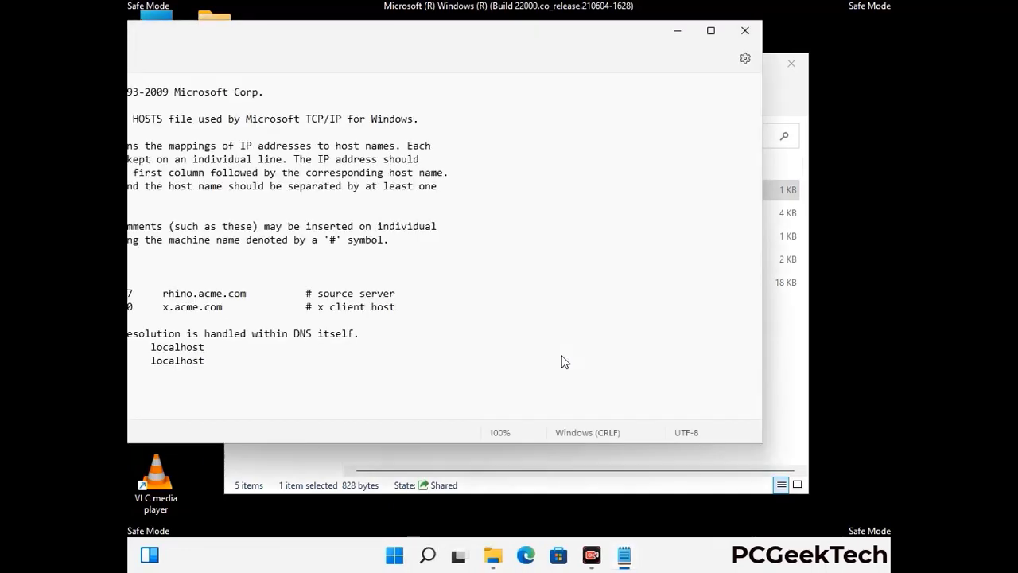
{"action": "left_click_drag", "start_coordinate": [383, 37], "coordinate": [541, 46]}
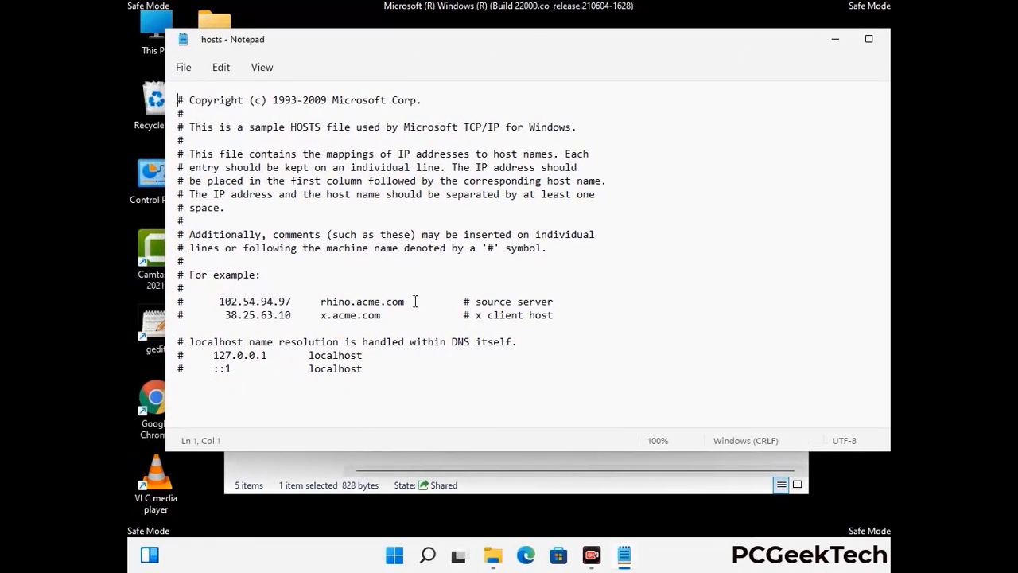
Add two line breaks after the last localhost line of the hosts file, save it, and close the file and its folder
{"action": "left_click", "coordinate": [381, 373]}
{"action": "key", "text": "Return"}
{"action": "key", "text": "Return"}
{"action": "scroll", "coordinate": [212, 222], "scroll_direction": "down", "scroll_amount": 1}
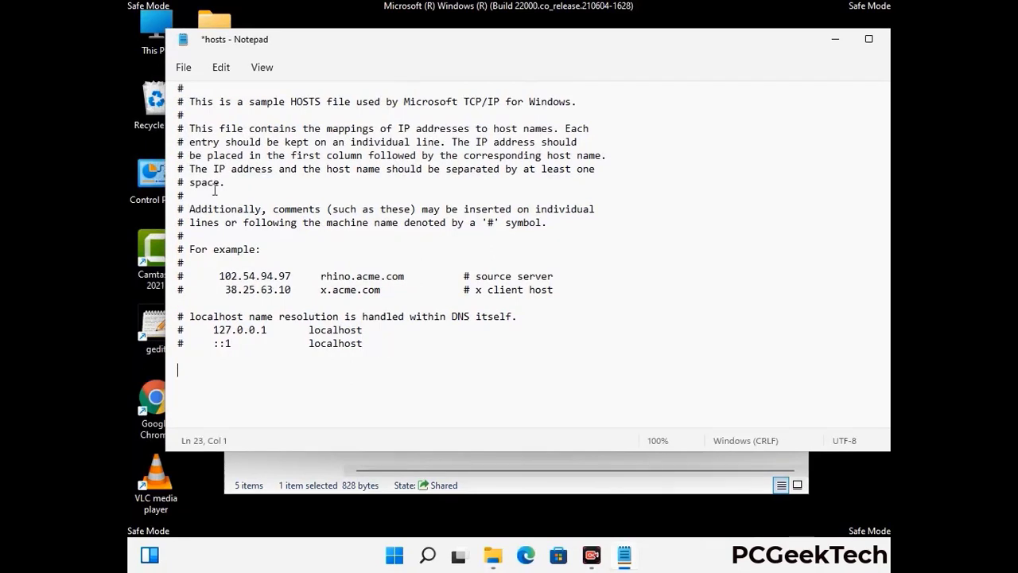
{"action": "left_click", "coordinate": [183, 67]}
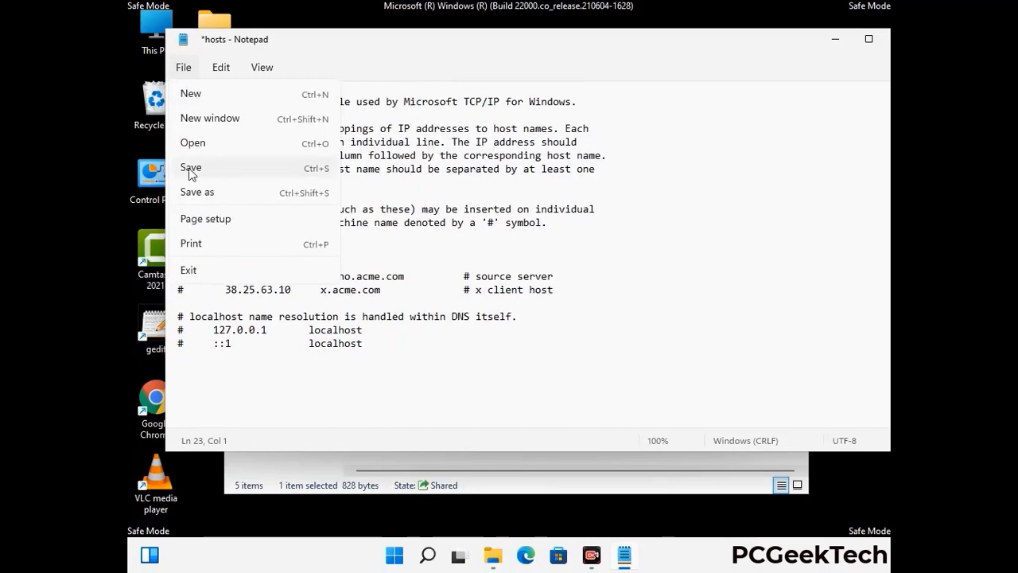
{"action": "left_click", "coordinate": [191, 168]}
{"action": "left_click_drag", "start_coordinate": [768, 46], "coordinate": [681, 46]}
{"action": "left_click", "coordinate": [784, 39]}
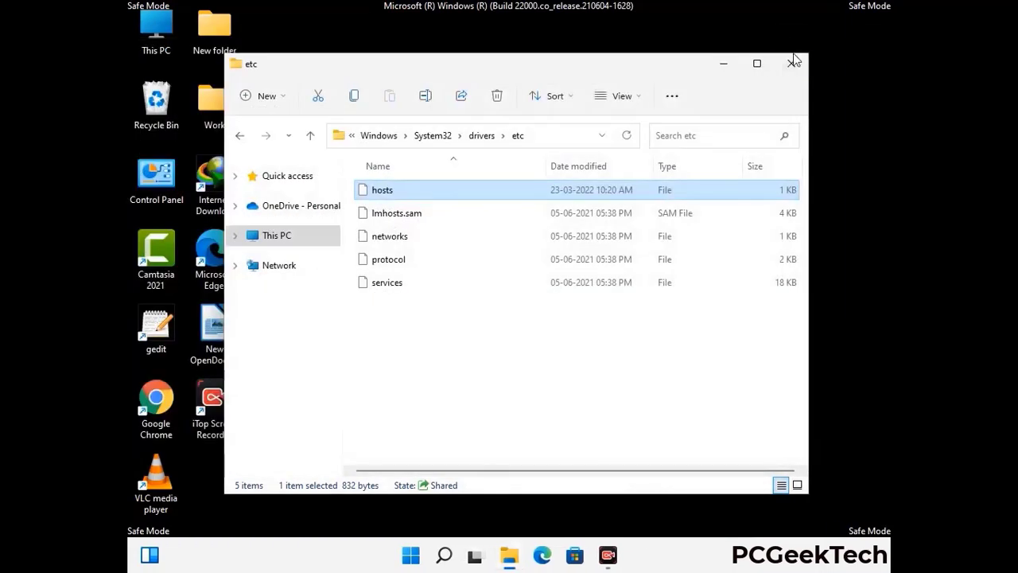
{"action": "left_click", "coordinate": [793, 61]}
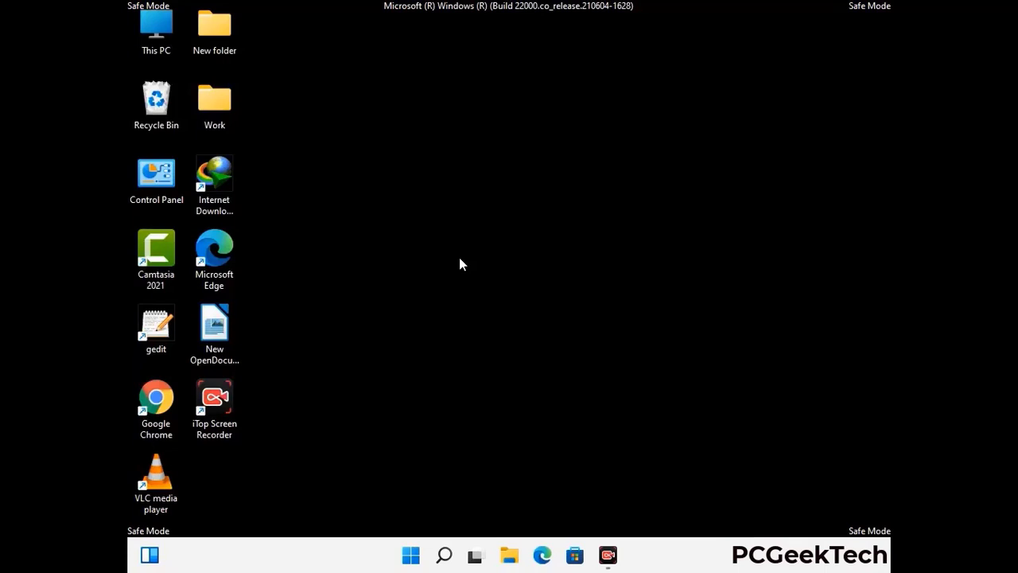
Open the Roaming application data folder by running %appdata%
{"action": "key", "text": "super+r"}
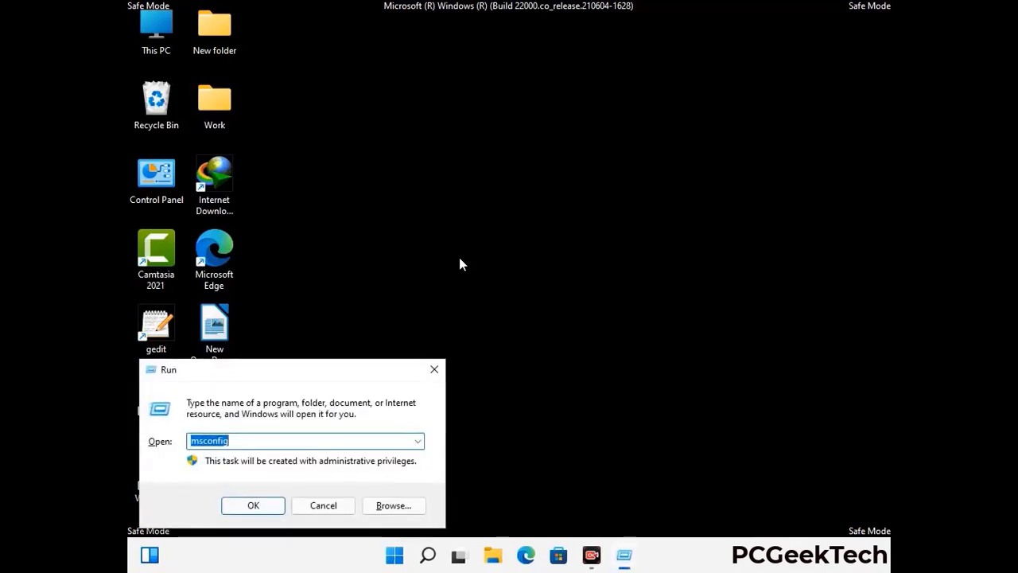
{"action": "left_click_drag", "start_coordinate": [291, 367], "coordinate": [472, 156]}
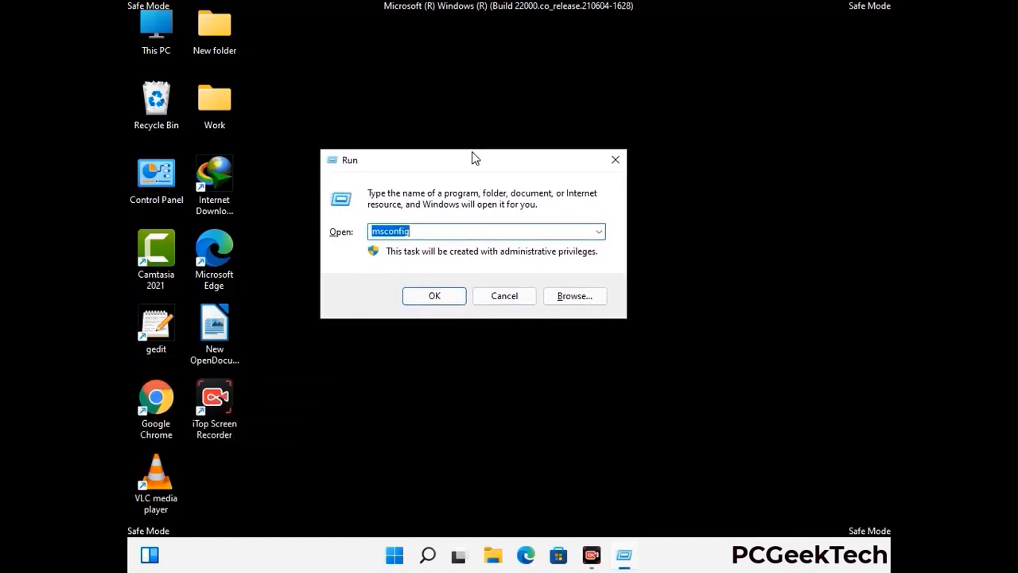
{"action": "type", "text": "%"}
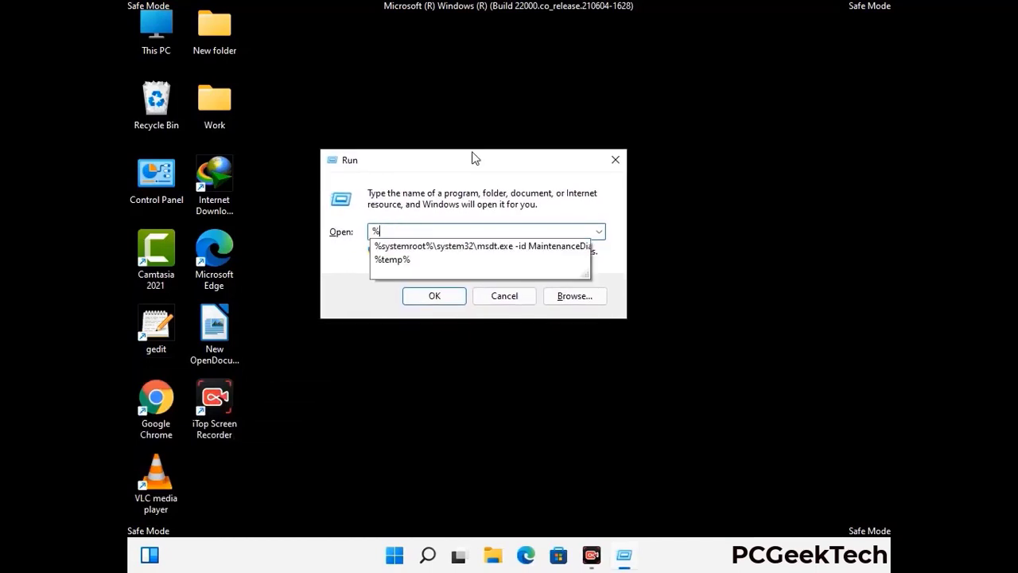
{"action": "type", "text": "a"}
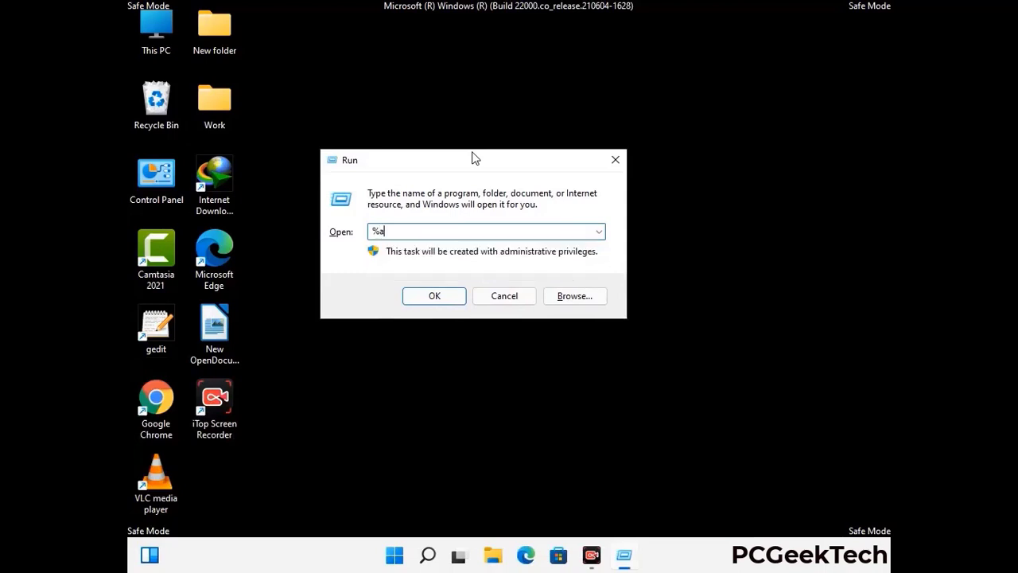
{"action": "type", "text": "ppdata%"}
{"action": "key", "text": "Return"}
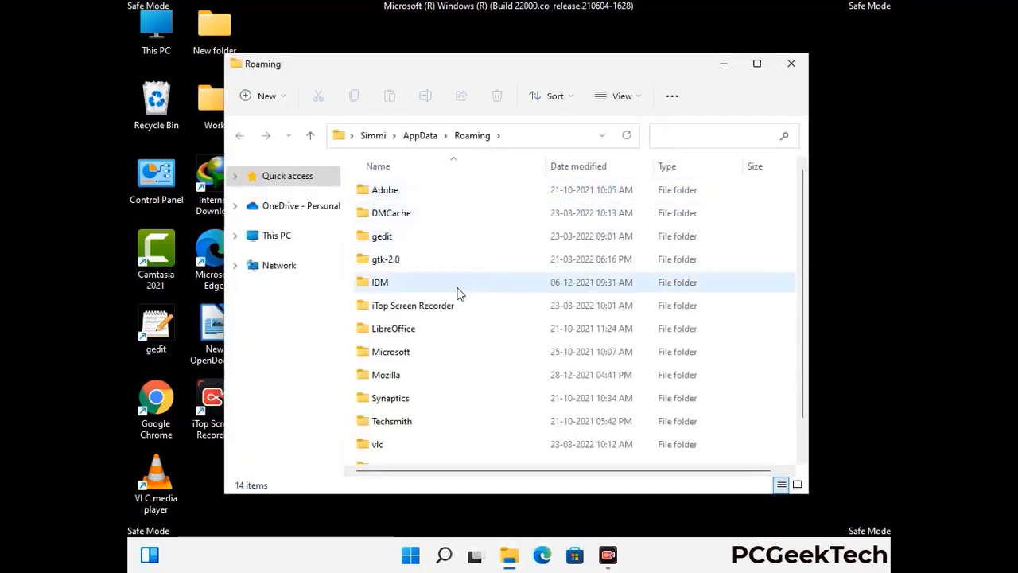
Delete the Zoom folder from the Roaming folder and close the File Explorer window
{"action": "scroll", "coordinate": [476, 287], "scroll_direction": "down", "scroll_amount": 1}
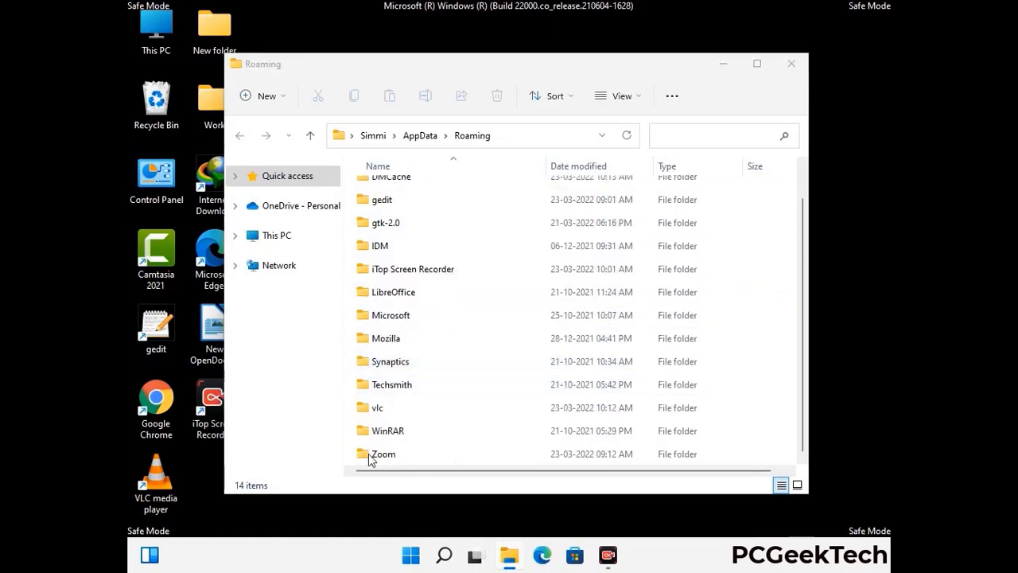
{"action": "left_click", "coordinate": [570, 449]}
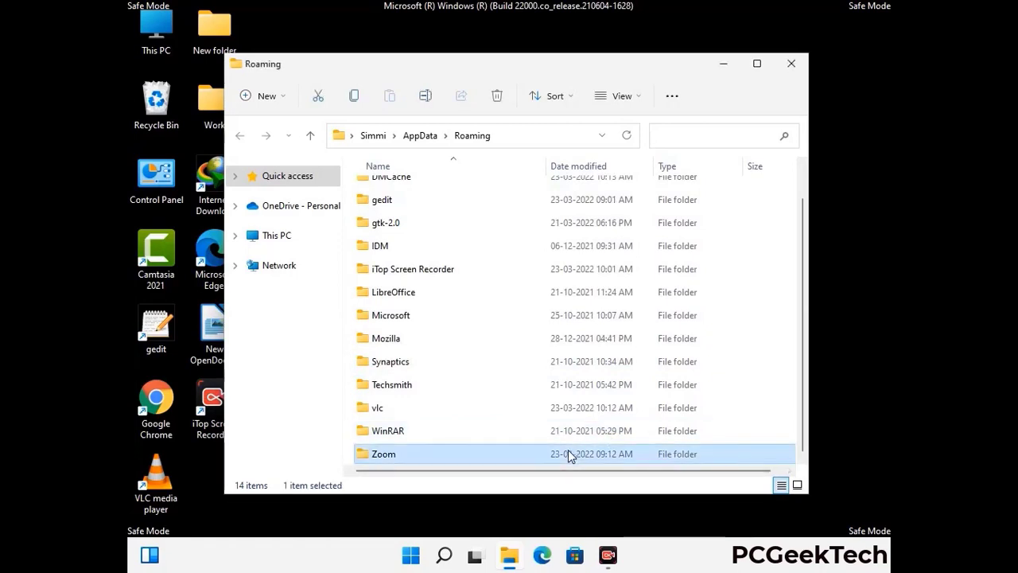
{"action": "left_click", "coordinate": [498, 96]}
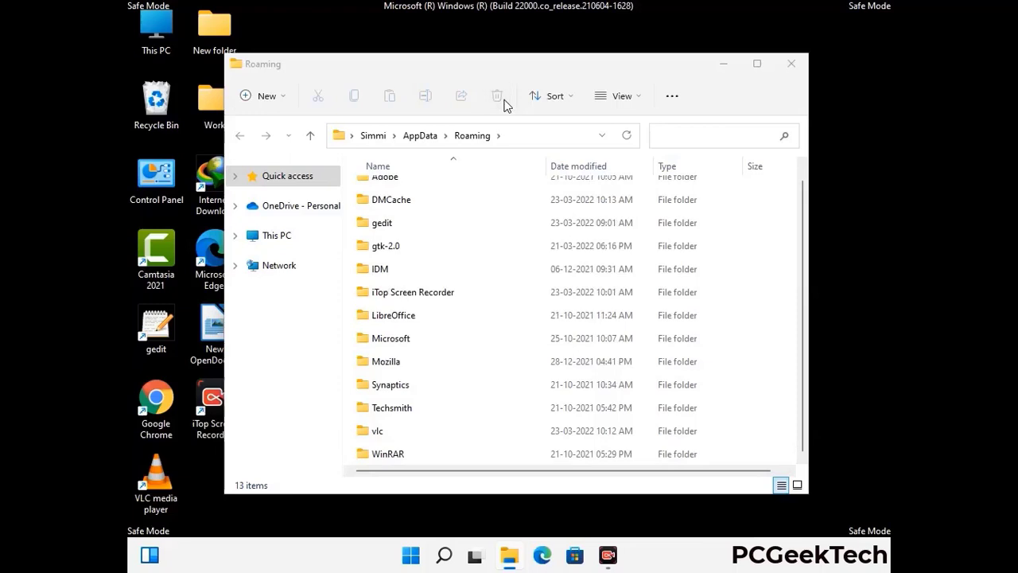
{"action": "left_click", "coordinate": [789, 70]}
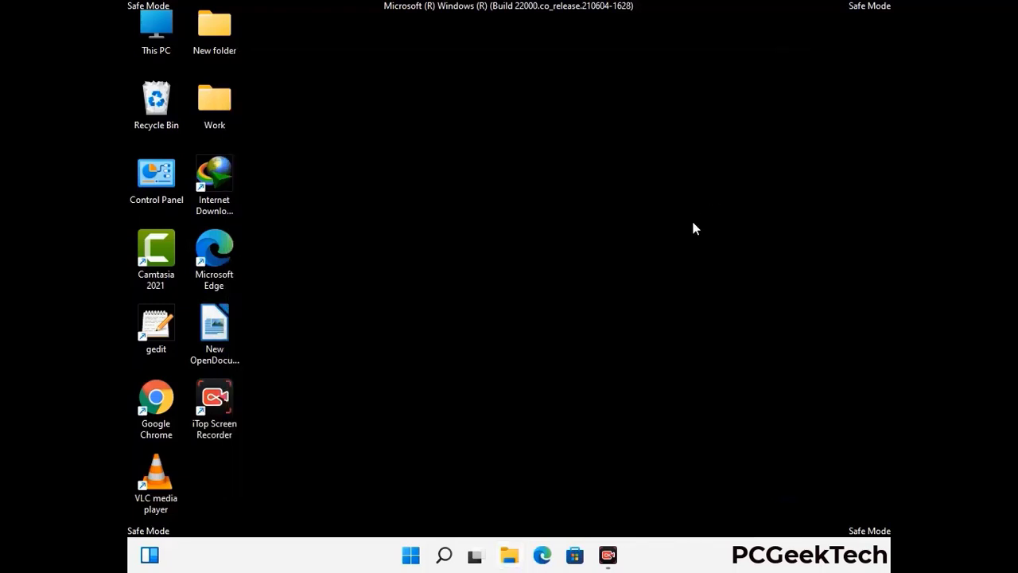
Open the Local application data folder by running %LocalAppData%
{"action": "key", "text": "super+r"}
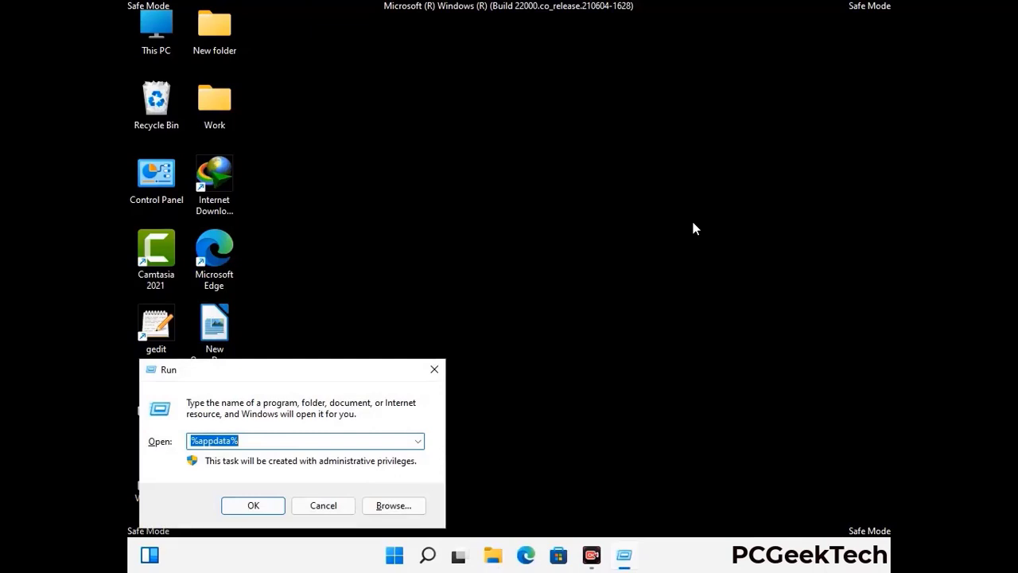
{"action": "left_click_drag", "start_coordinate": [321, 380], "coordinate": [534, 206]}
{"action": "type", "text": "%Loca"}
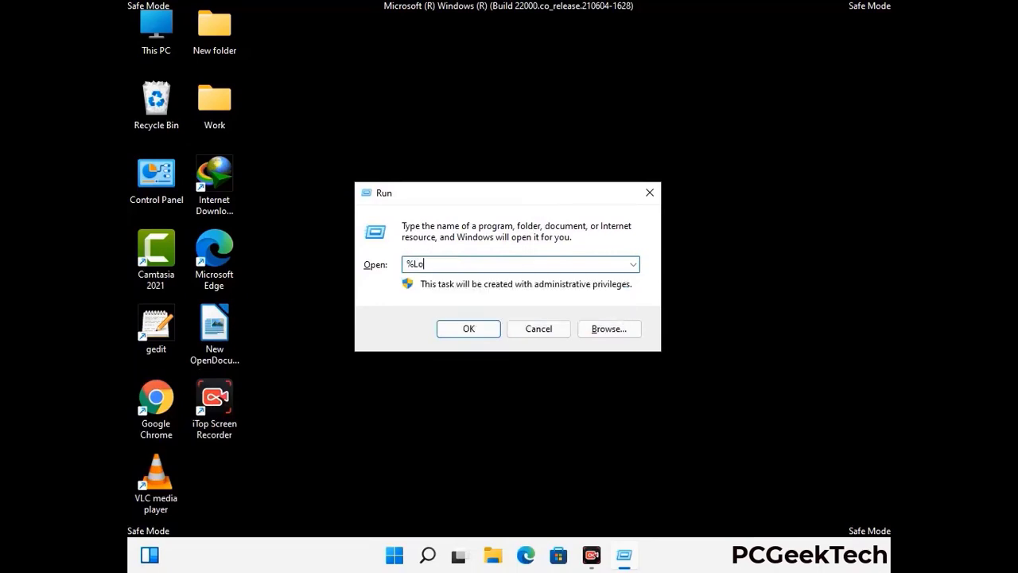
{"action": "type", "text": "lAppData%"}
{"action": "key", "text": "Return"}
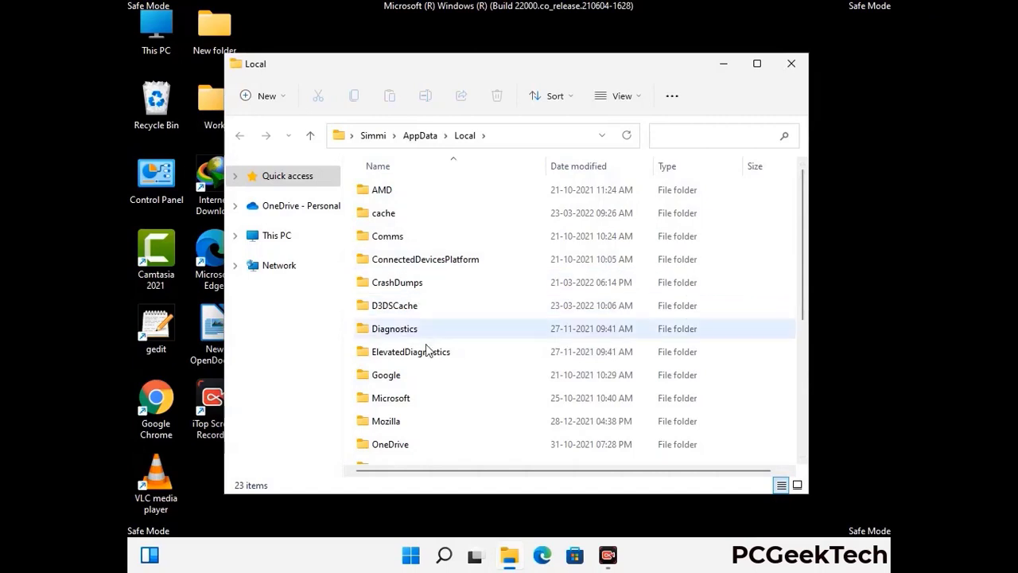
Delete the Mozilla folder from the Local folder and close the File Explorer window
{"action": "scroll", "coordinate": [427, 353], "scroll_direction": "down", "scroll_amount": 1}
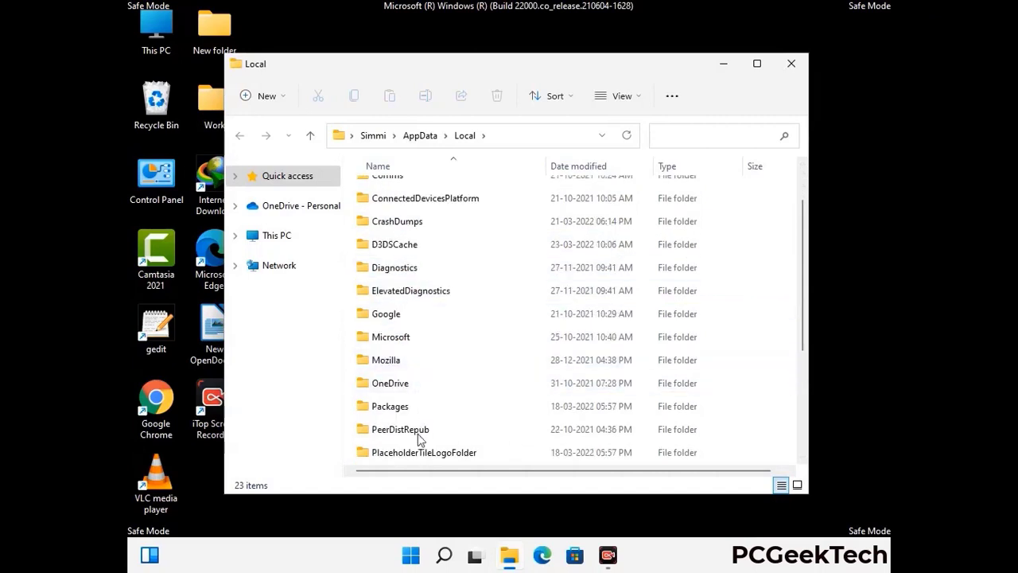
{"action": "left_click", "coordinate": [398, 366]}
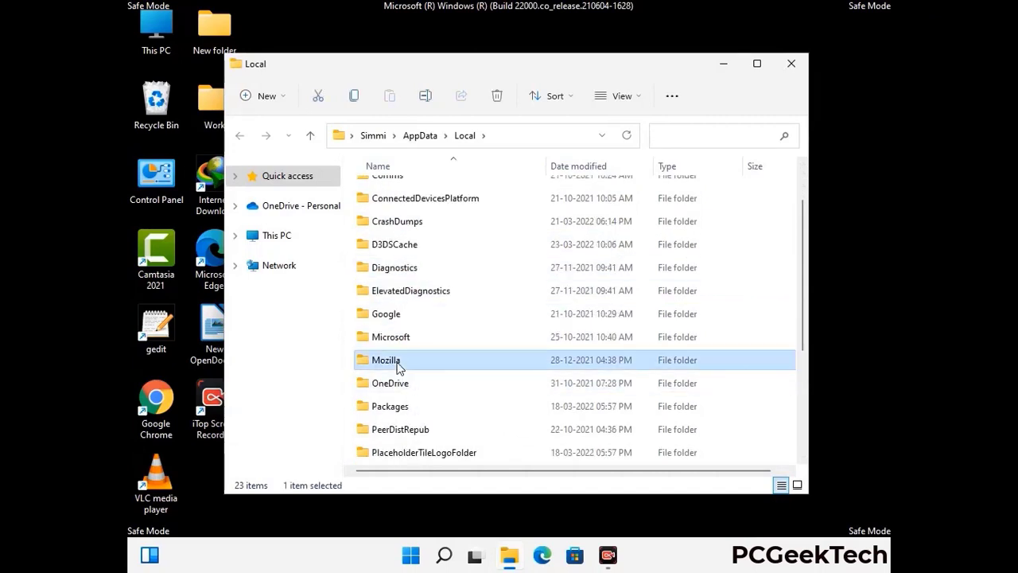
{"action": "left_click", "coordinate": [496, 97]}
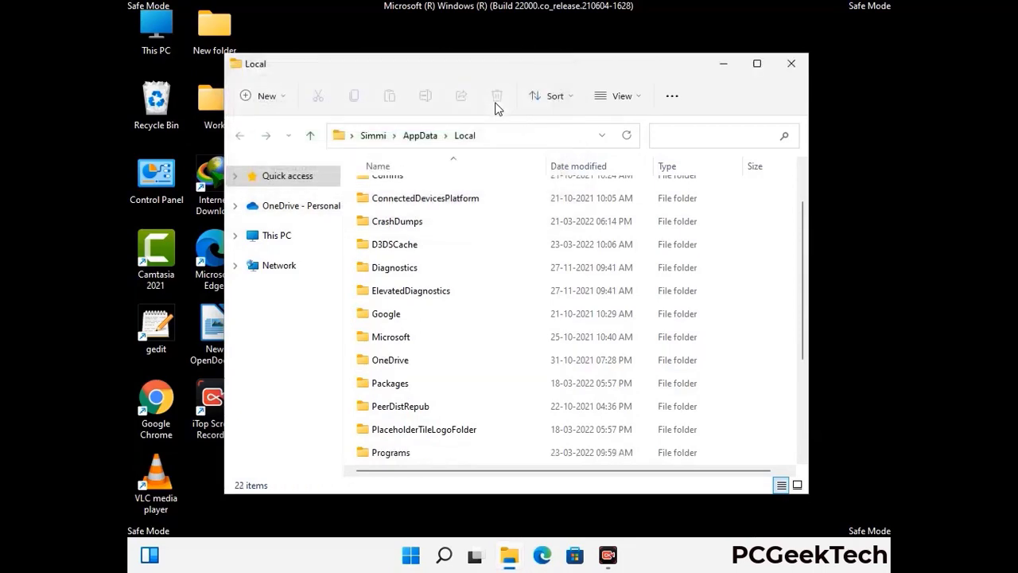
{"action": "left_click", "coordinate": [793, 72]}
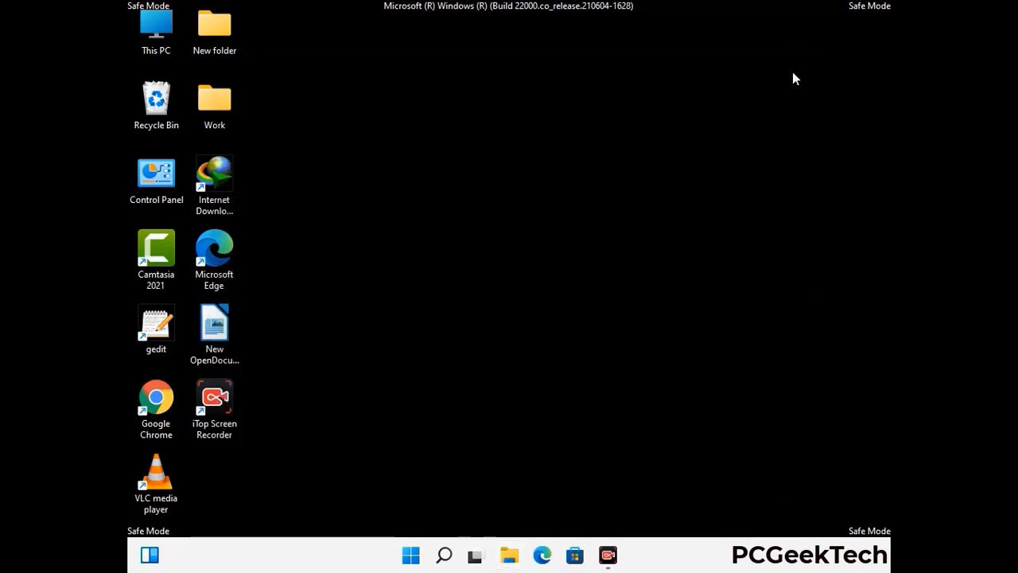
Open the ProgramData folder by running %ProgramData%
{"action": "key", "text": "super+r"}
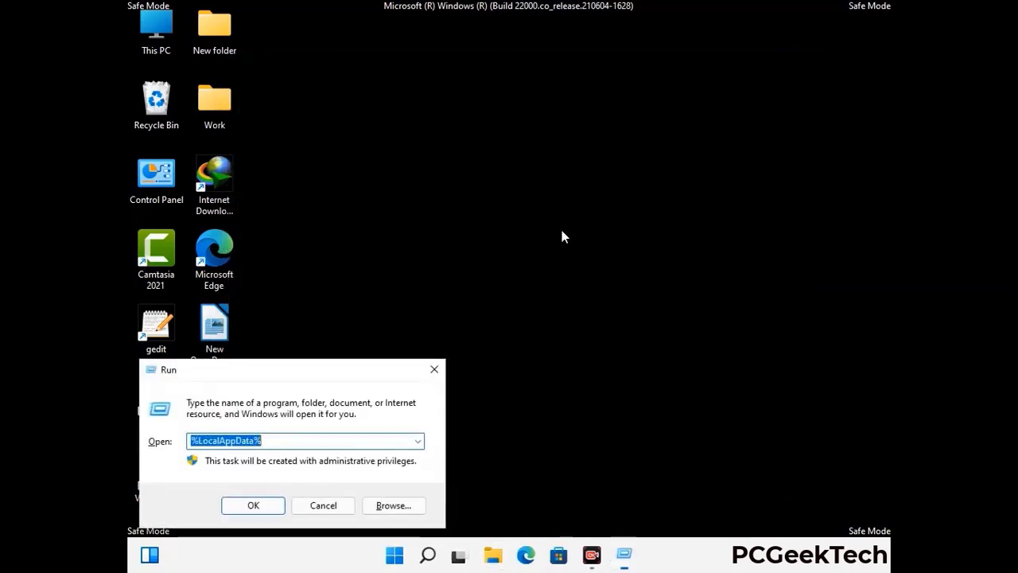
{"action": "left_click_drag", "start_coordinate": [280, 372], "coordinate": [465, 209]}
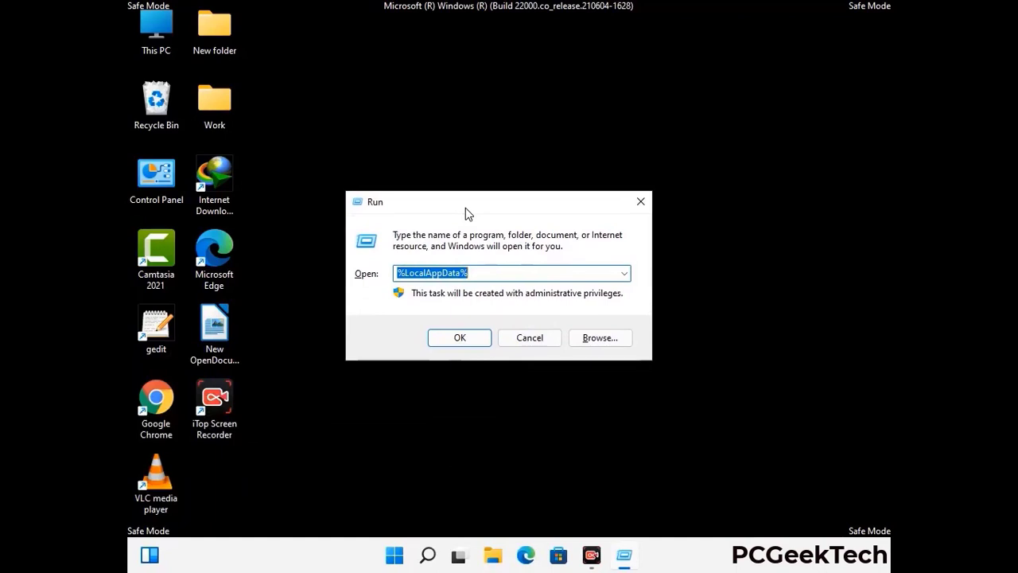
{"action": "type", "text": "%"}
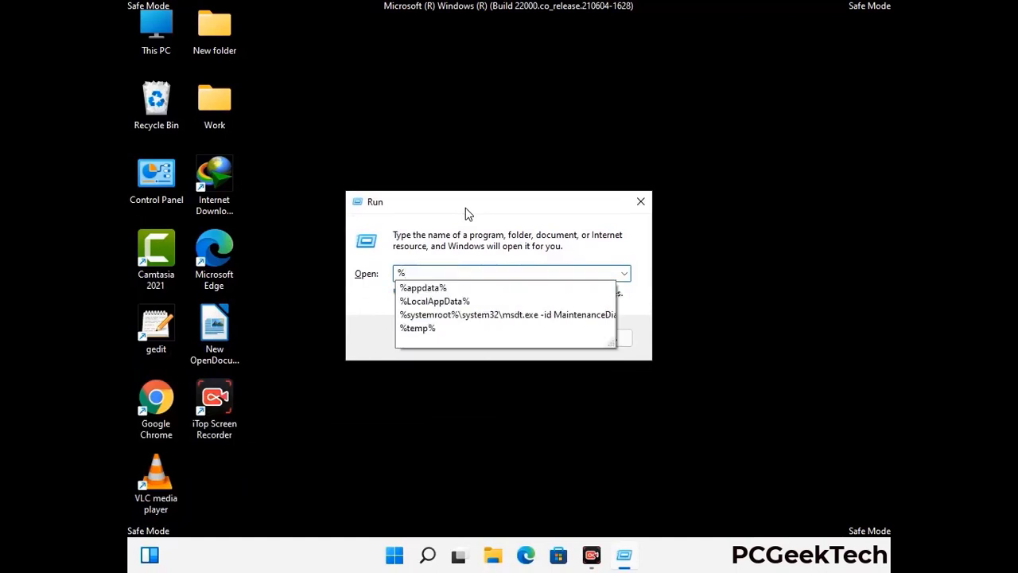
{"action": "type", "text": "ProgramData%"}
{"action": "key", "text": "Return"}
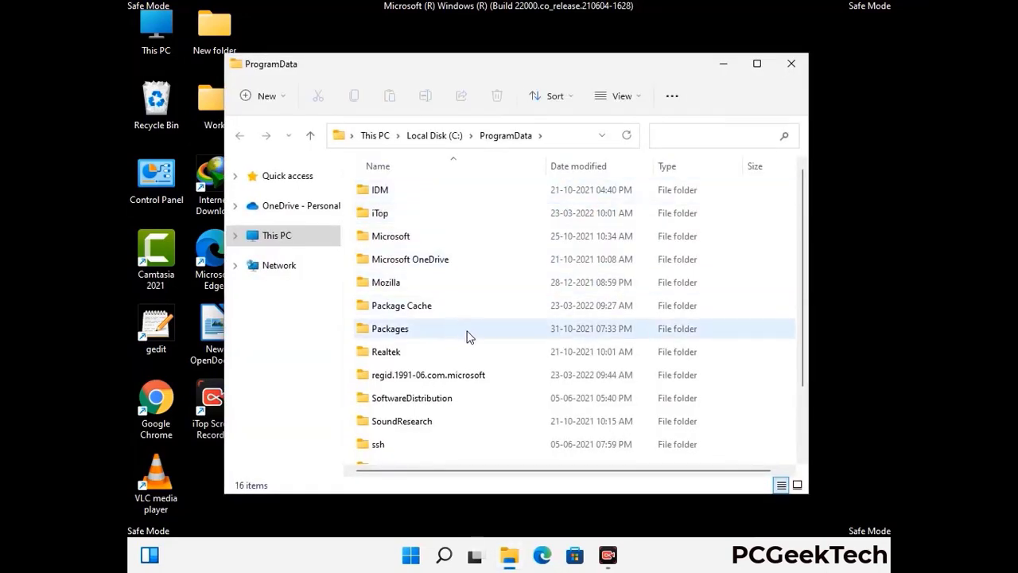
Delete the Mozilla folder from the ProgramData folder and close the File Explorer window
{"action": "scroll", "coordinate": [468, 336], "scroll_direction": "down", "scroll_amount": 2}
{"action": "scroll", "coordinate": [463, 357], "scroll_direction": "down", "scroll_amount": 1}
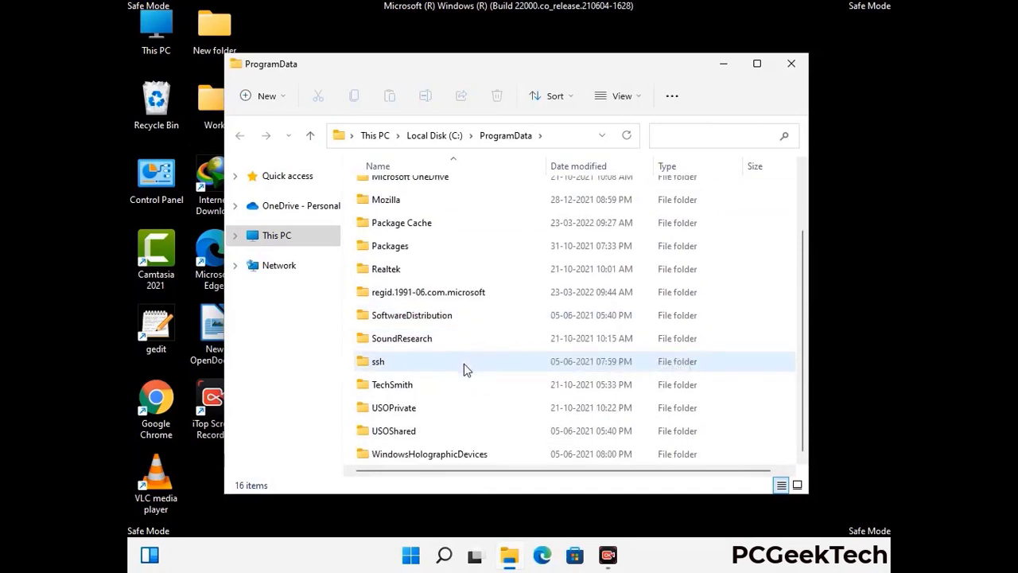
{"action": "double_click", "coordinate": [400, 410]}
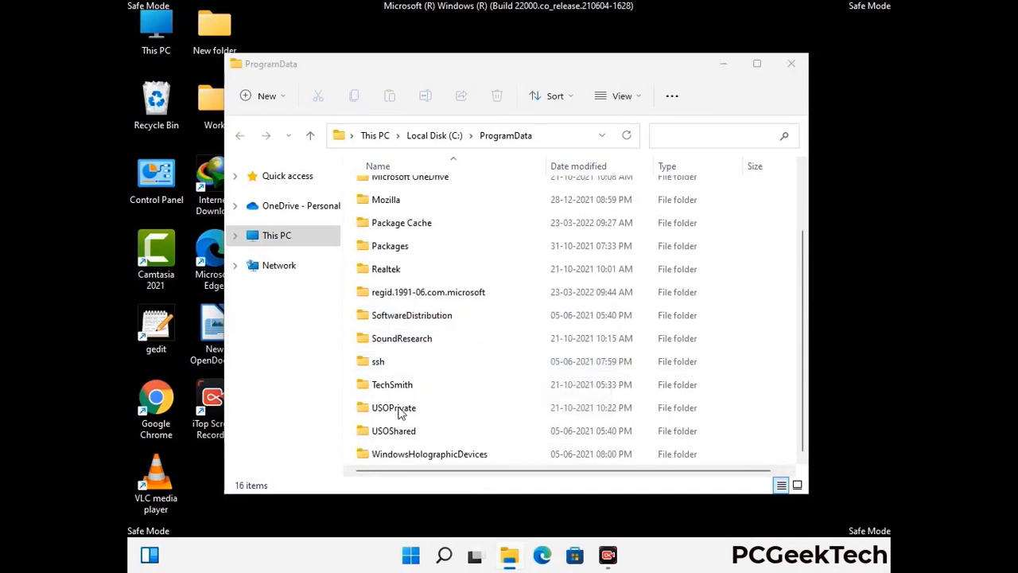
{"action": "left_click", "coordinate": [394, 200]}
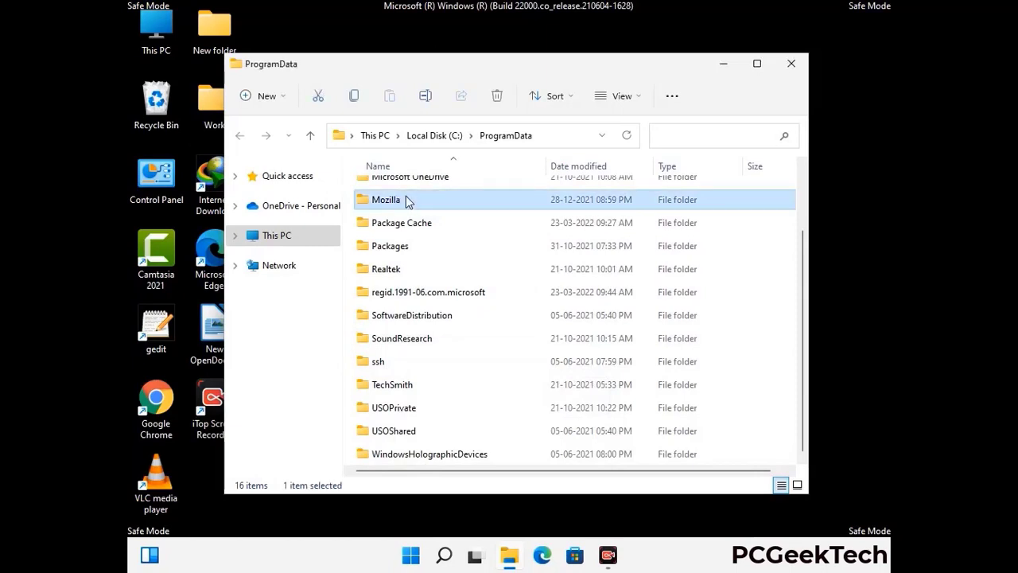
{"action": "left_click", "coordinate": [500, 97]}
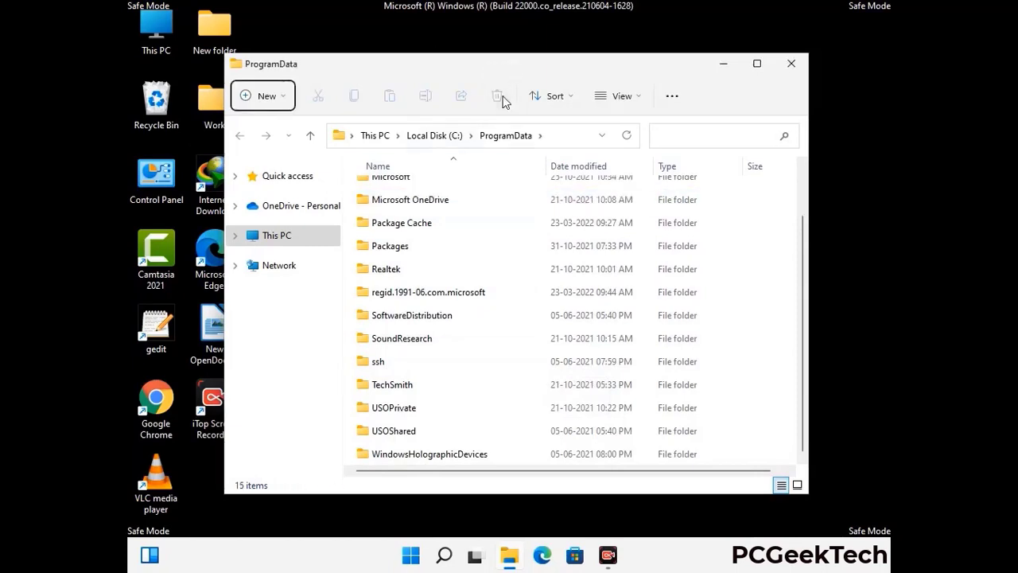
{"action": "scroll", "coordinate": [533, 326], "scroll_direction": "up", "scroll_amount": 1}
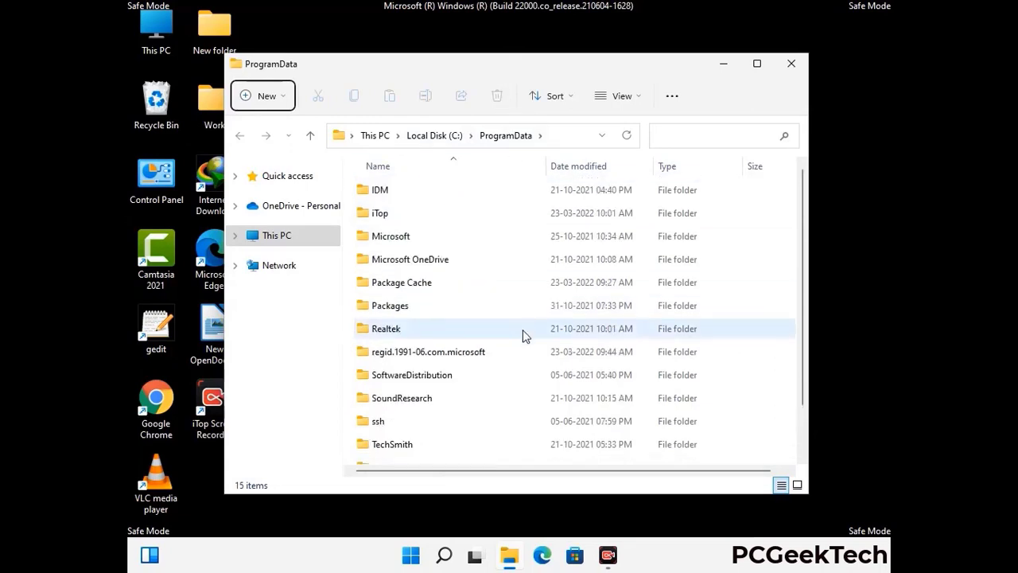
{"action": "left_click", "coordinate": [794, 64]}
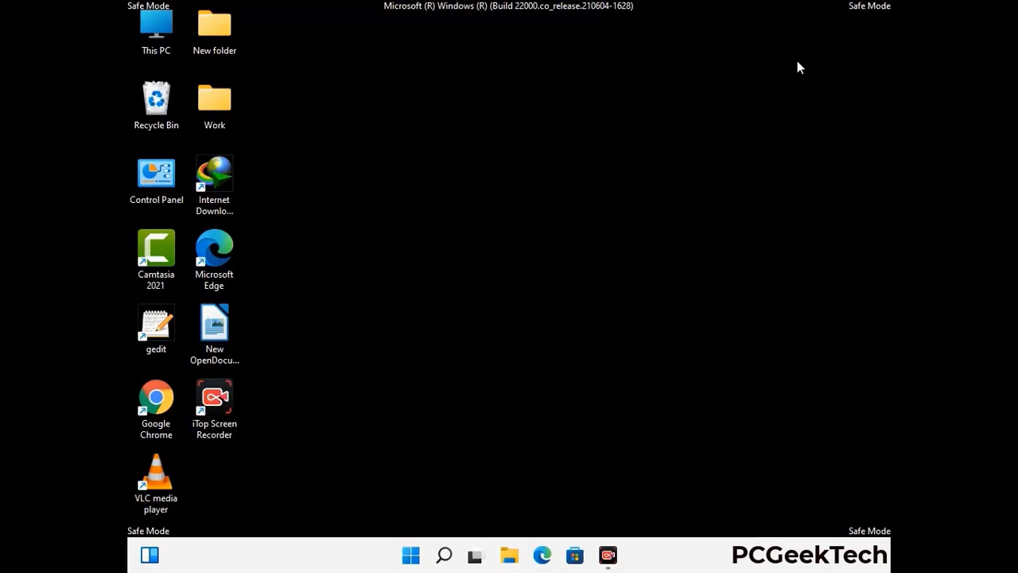
Open the Windows system folder by running %WinDir%
{"action": "key", "text": "super+r"}
{"action": "left_click_drag", "start_coordinate": [333, 368], "coordinate": [530, 207]}
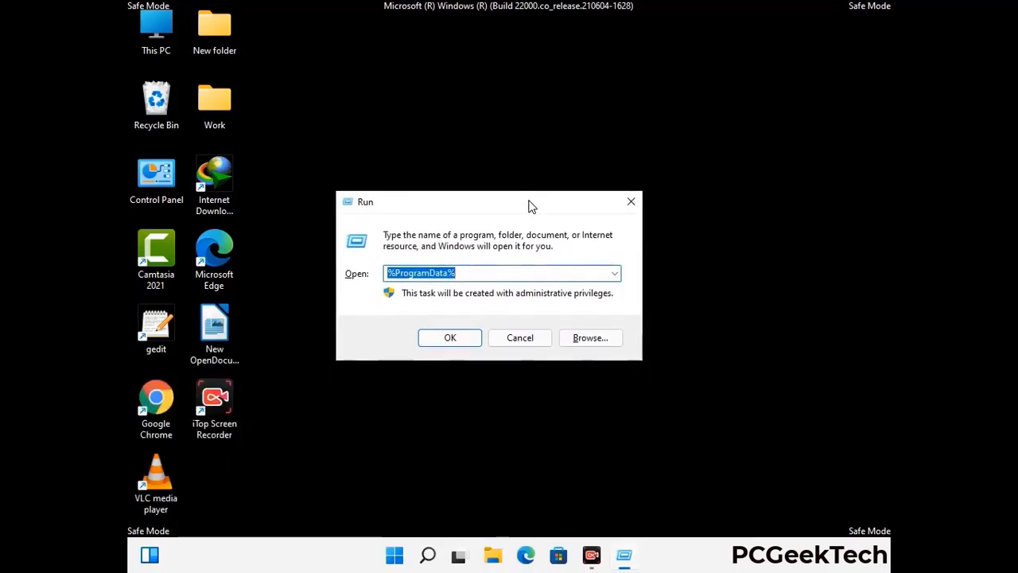
{"action": "type", "text": "%WinDir%"}
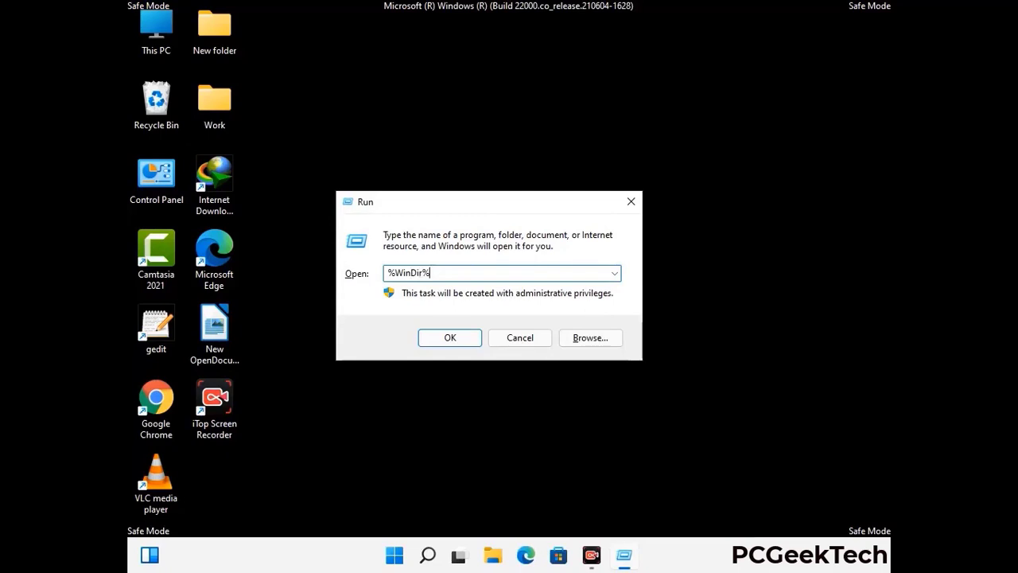
{"action": "key", "text": "Return"}
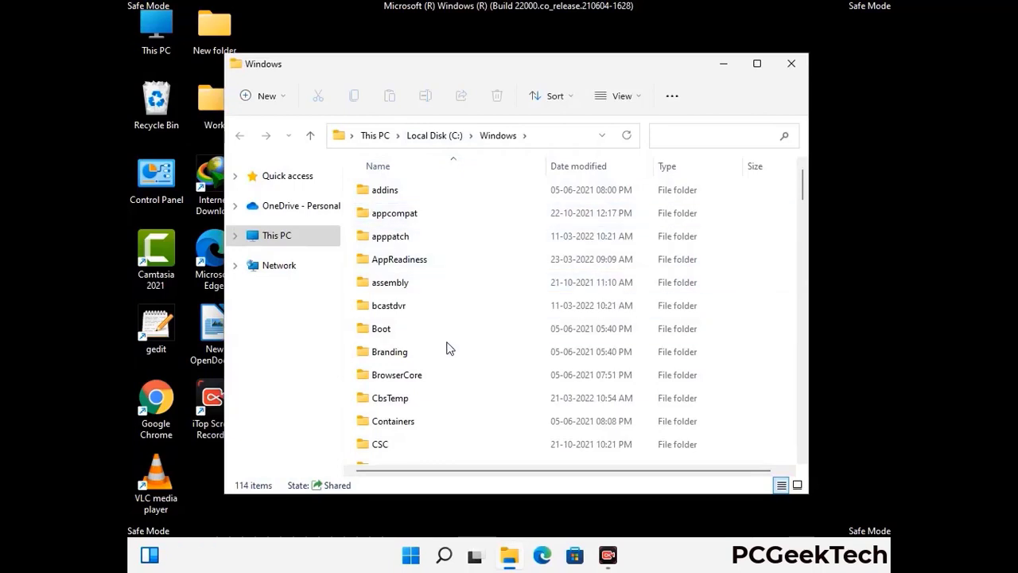
Look through the folders and files in the Windows folder for unwanted items, and close the File Explorer window
{"action": "scroll", "coordinate": [448, 350], "scroll_direction": "down", "scroll_amount": 2}
{"action": "scroll", "coordinate": [447, 355], "scroll_direction": "down", "scroll_amount": 1}
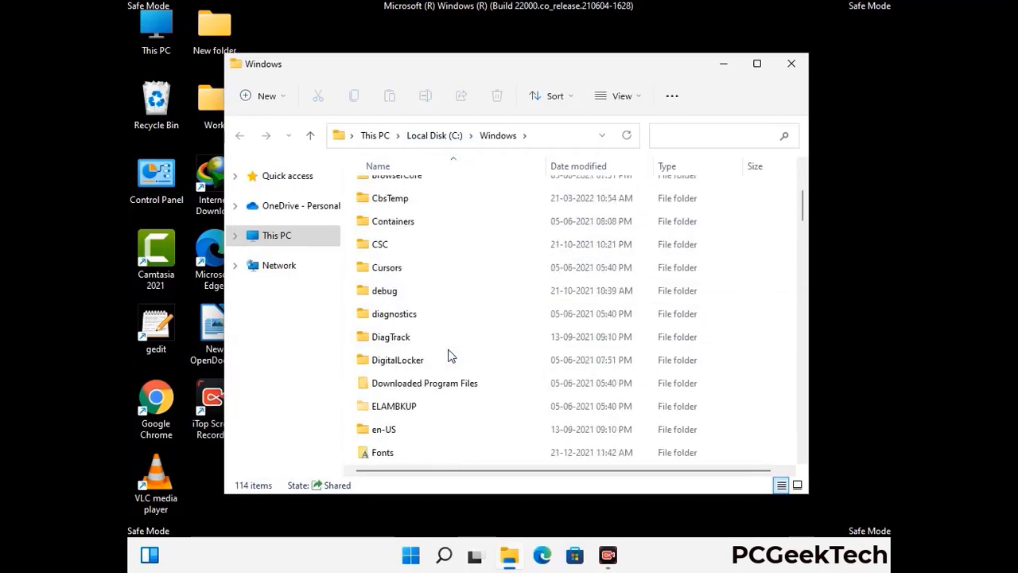
{"action": "scroll", "coordinate": [448, 355], "scroll_direction": "down", "scroll_amount": 1}
{"action": "scroll", "coordinate": [449, 358], "scroll_direction": "down", "scroll_amount": 4}
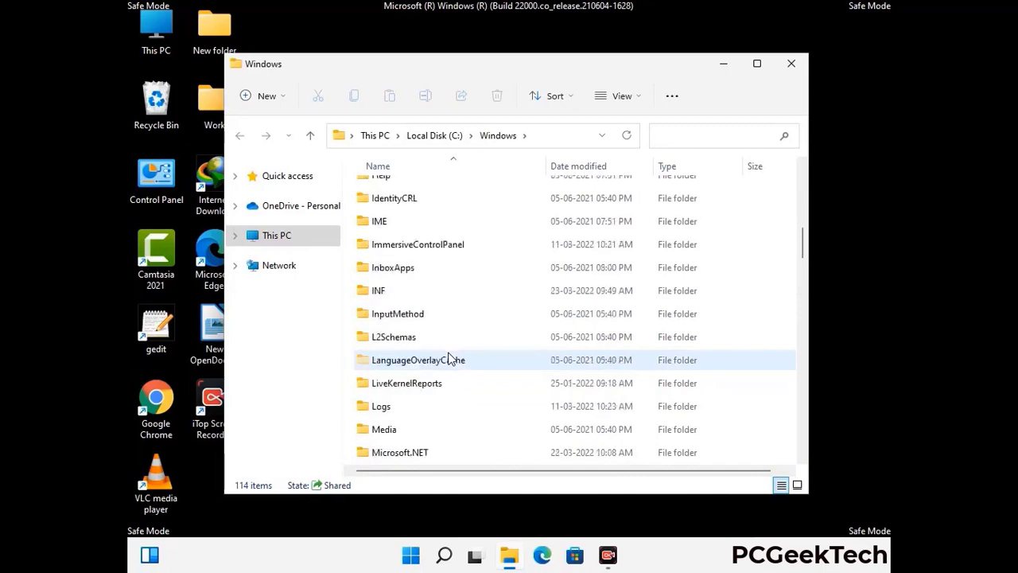
{"action": "scroll", "coordinate": [449, 360], "scroll_direction": "down", "scroll_amount": 1}
{"action": "scroll", "coordinate": [448, 358], "scroll_direction": "down", "scroll_amount": 6}
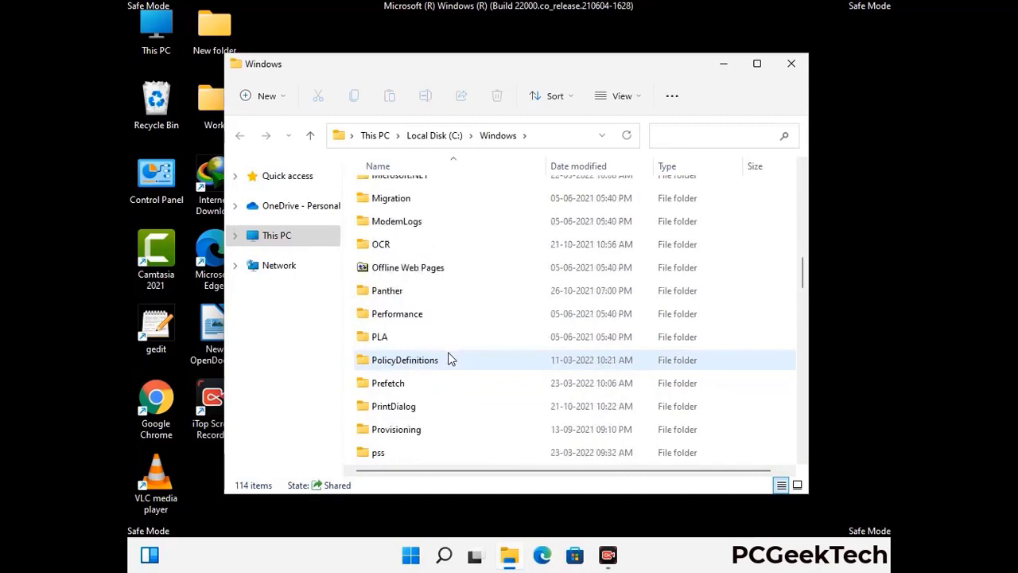
{"action": "scroll", "coordinate": [448, 360], "scroll_direction": "down", "scroll_amount": 7}
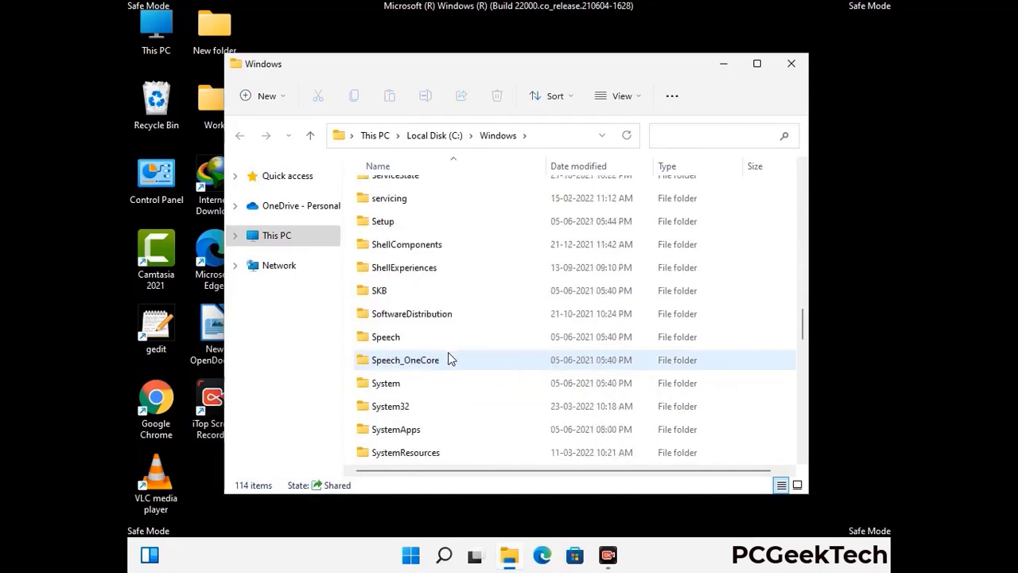
{"action": "scroll", "coordinate": [448, 360], "scroll_direction": "down", "scroll_amount": 10}
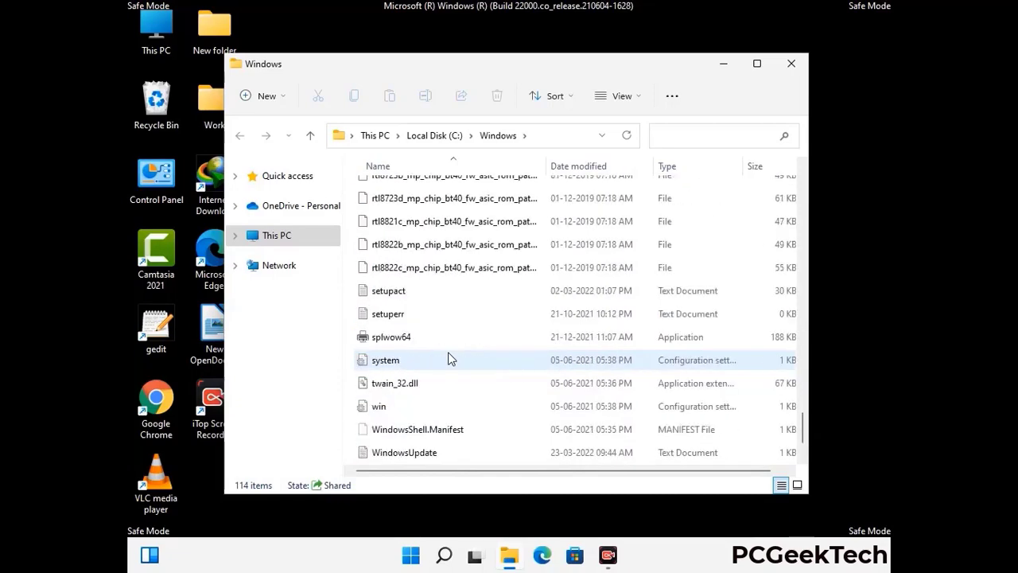
{"action": "scroll", "coordinate": [448, 360], "scroll_direction": "down", "scroll_amount": 1}
{"action": "scroll", "coordinate": [448, 359], "scroll_direction": "up", "scroll_amount": 12}
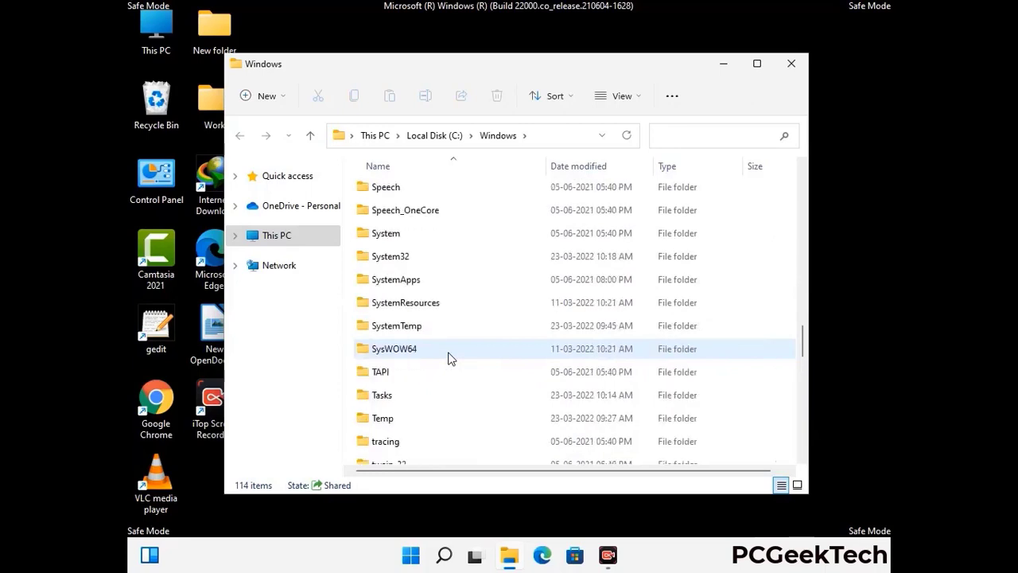
{"action": "scroll", "coordinate": [447, 360], "scroll_direction": "up", "scroll_amount": 3}
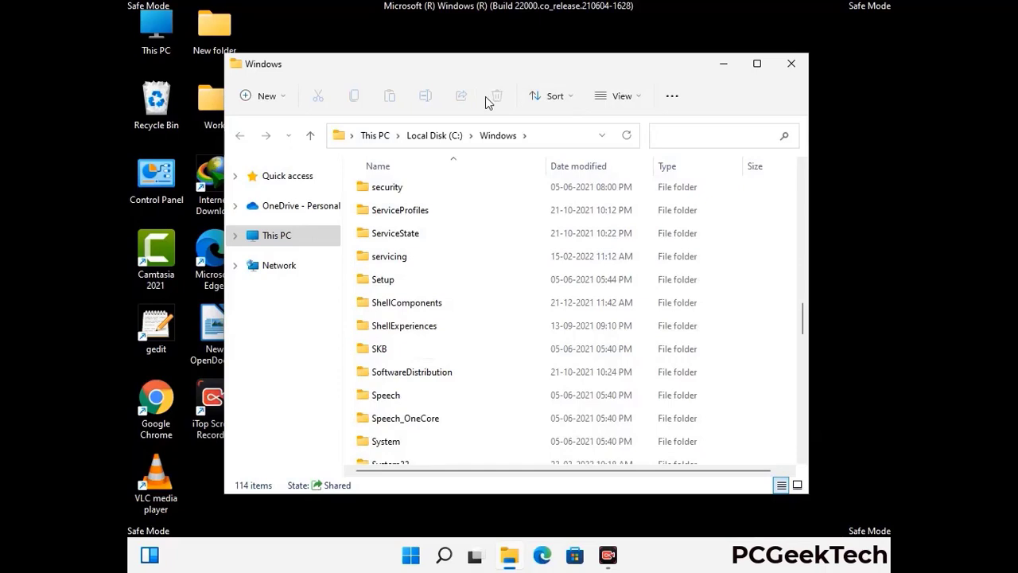
{"action": "left_click", "coordinate": [798, 67]}
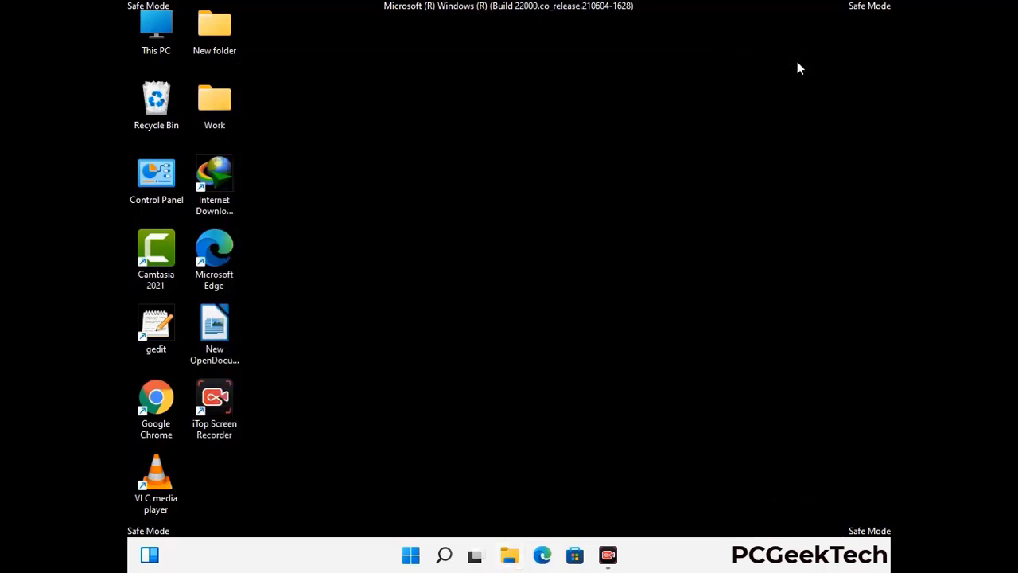
Open the temporary files folder by running %temp%
{"action": "key", "text": "super+r"}
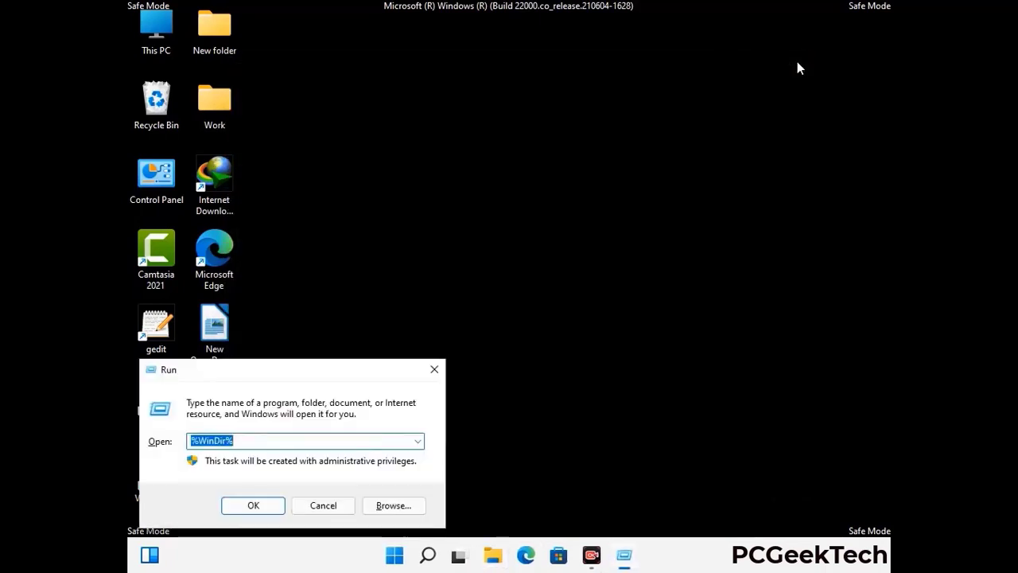
{"action": "left_click_drag", "start_coordinate": [340, 376], "coordinate": [579, 137]}
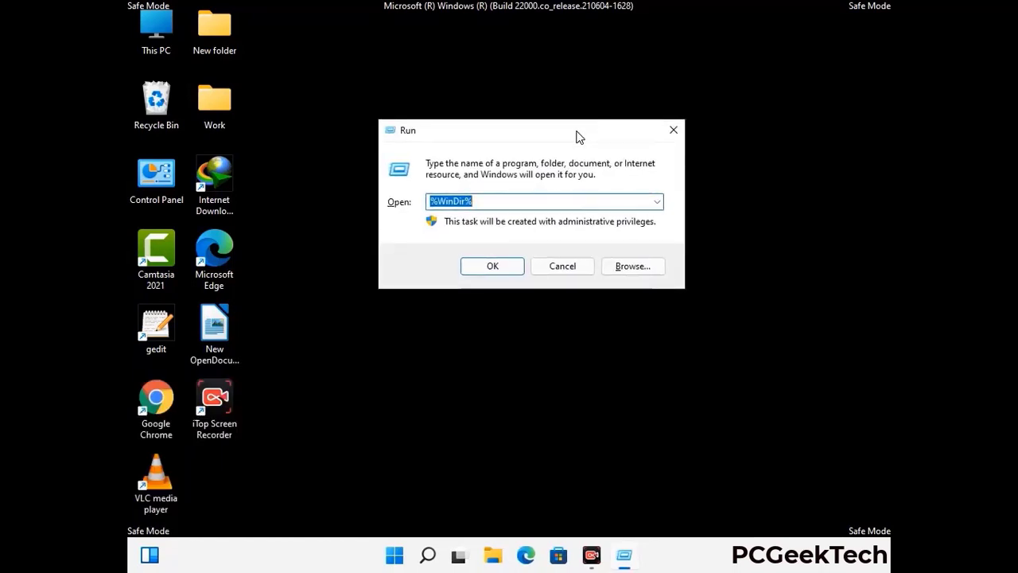
{"action": "type", "text": "%tem"}
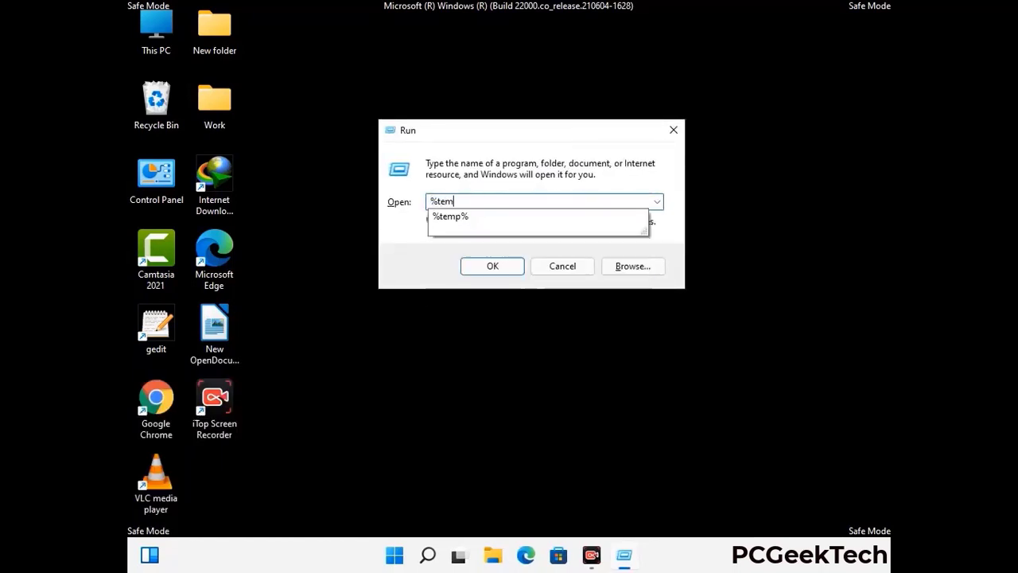
{"action": "type", "text": "p%"}
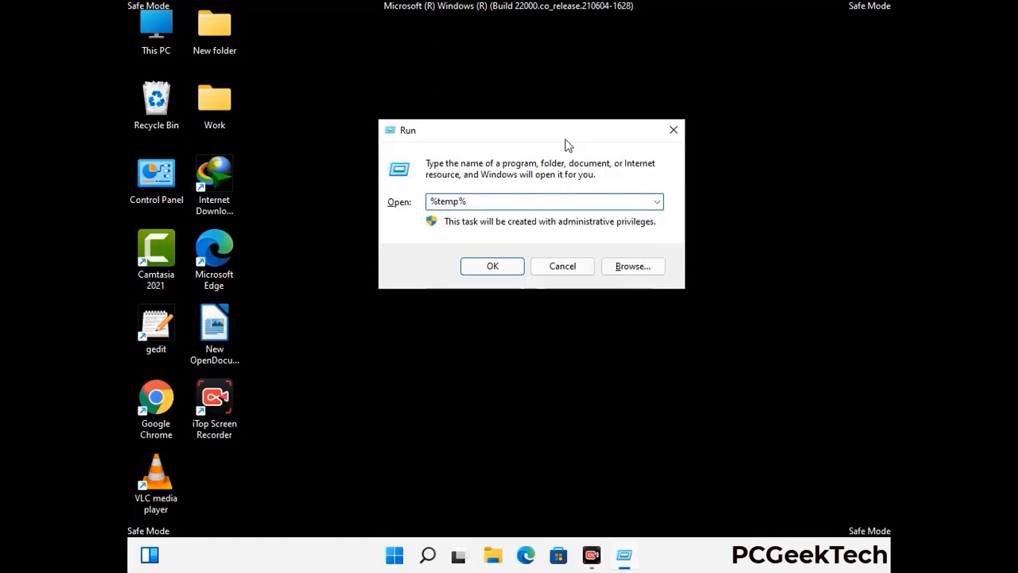
{"action": "left_click", "coordinate": [508, 261]}
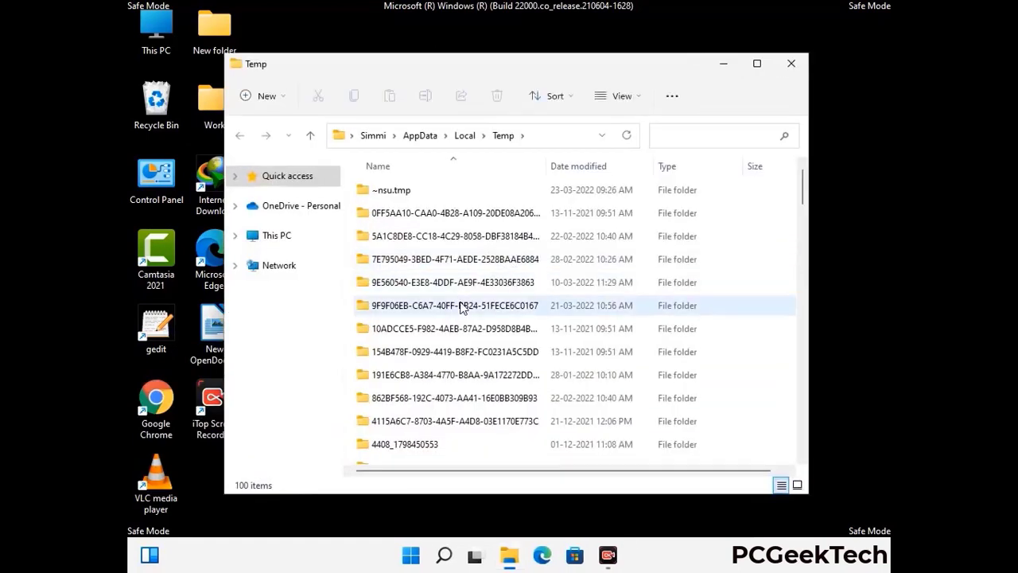
Delete all files and folders in the user's Temp folder and close the File Explorer window
{"action": "left_click", "coordinate": [462, 307]}
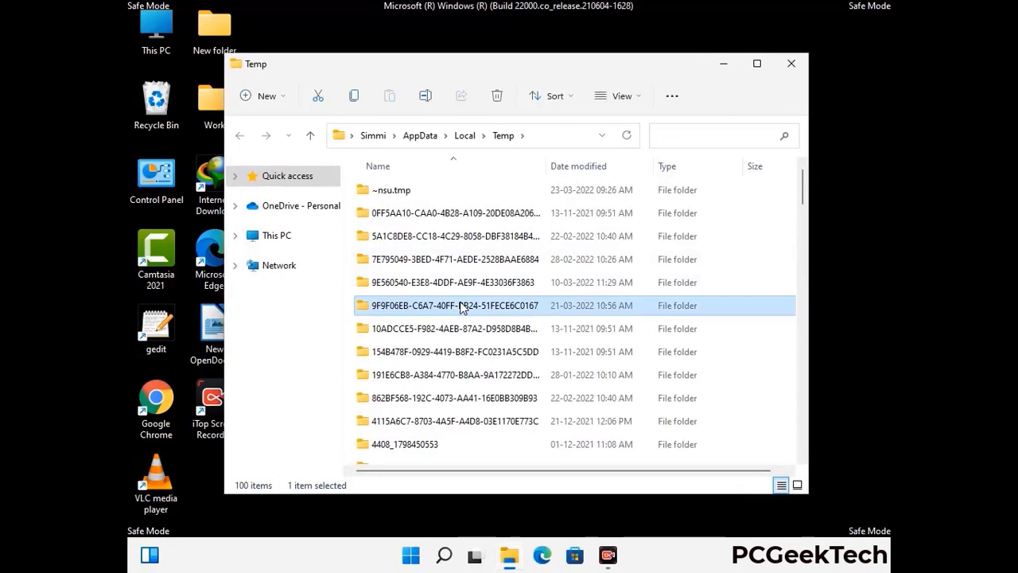
{"action": "key", "text": "ctrl+a"}
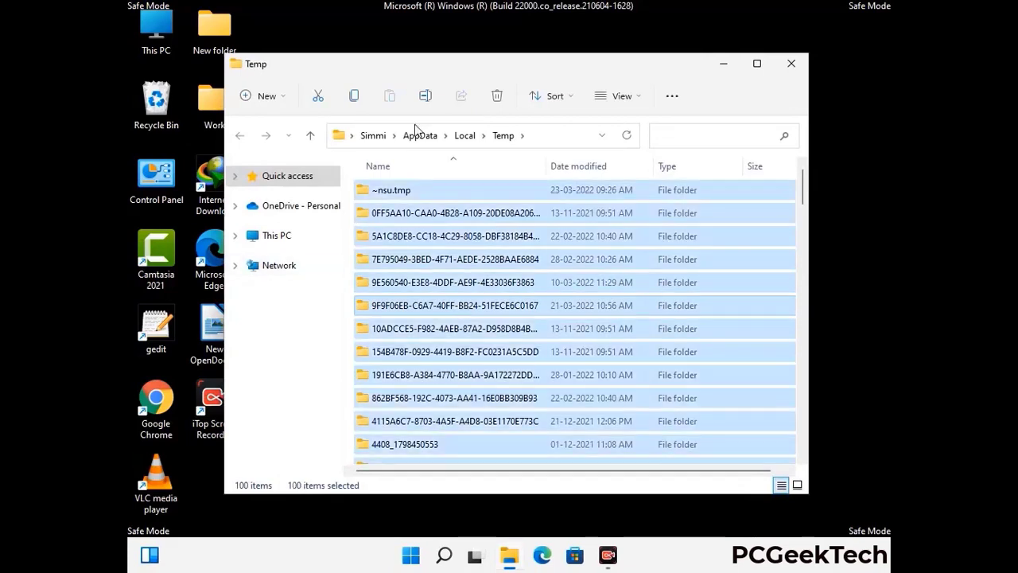
{"action": "left_click", "coordinate": [499, 96]}
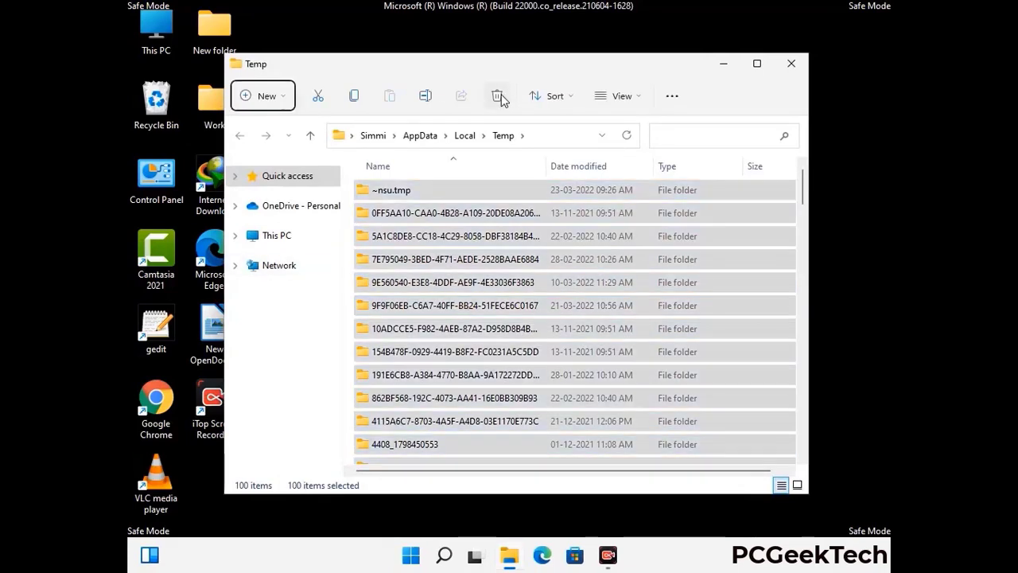
{"action": "left_click", "coordinate": [791, 64]}
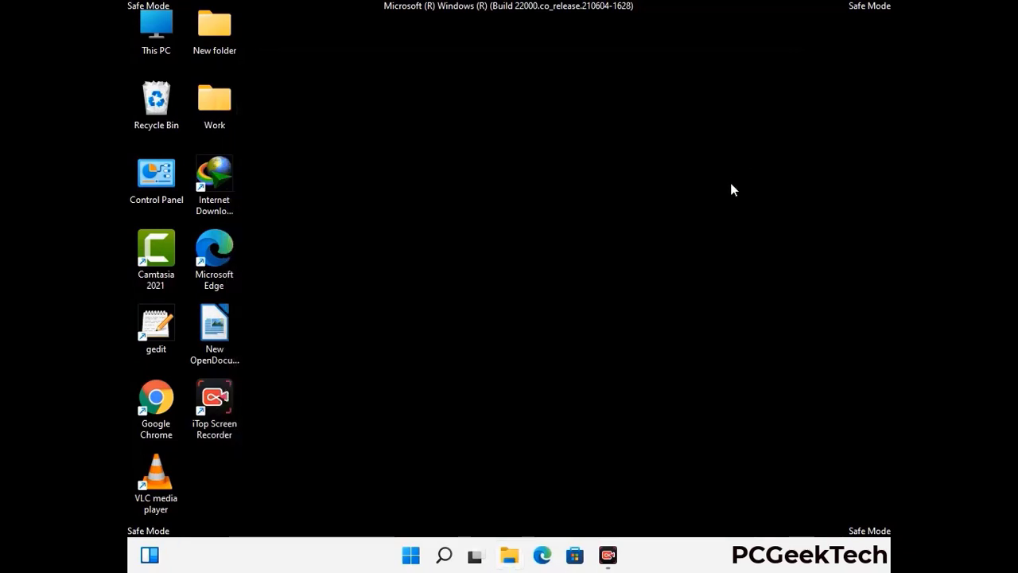
Bring up the Run dialog and enter temp to access the system's temporary files folder
{"action": "key", "text": "super+r"}
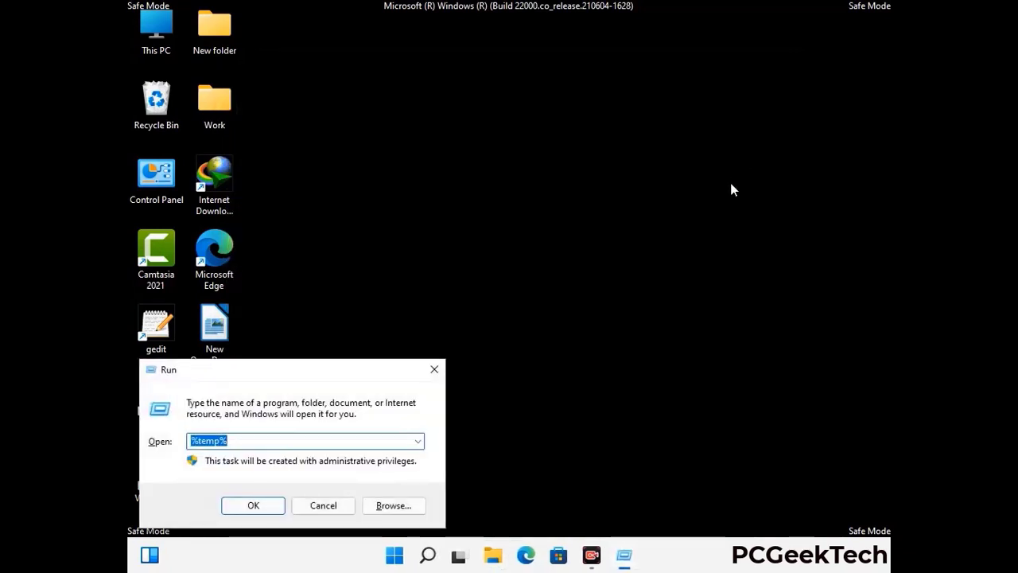
{"action": "left_click_drag", "start_coordinate": [345, 369], "coordinate": [580, 148]}
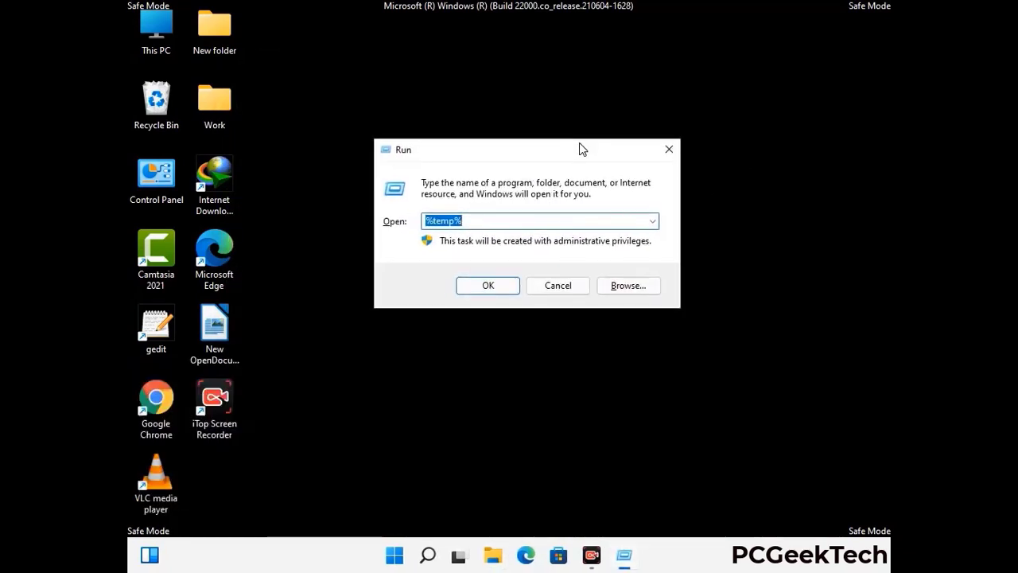
{"action": "type", "text": "temp"}
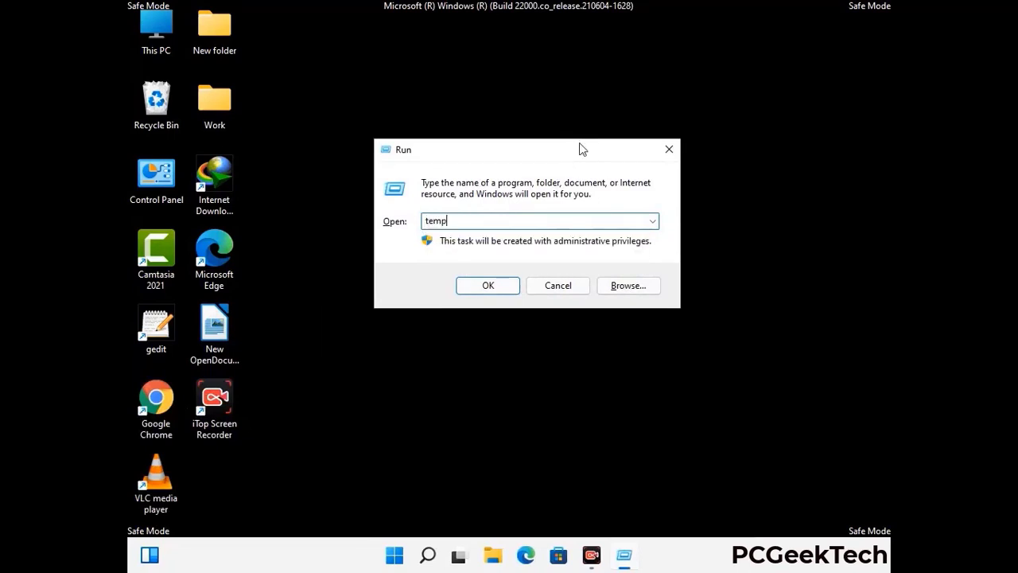
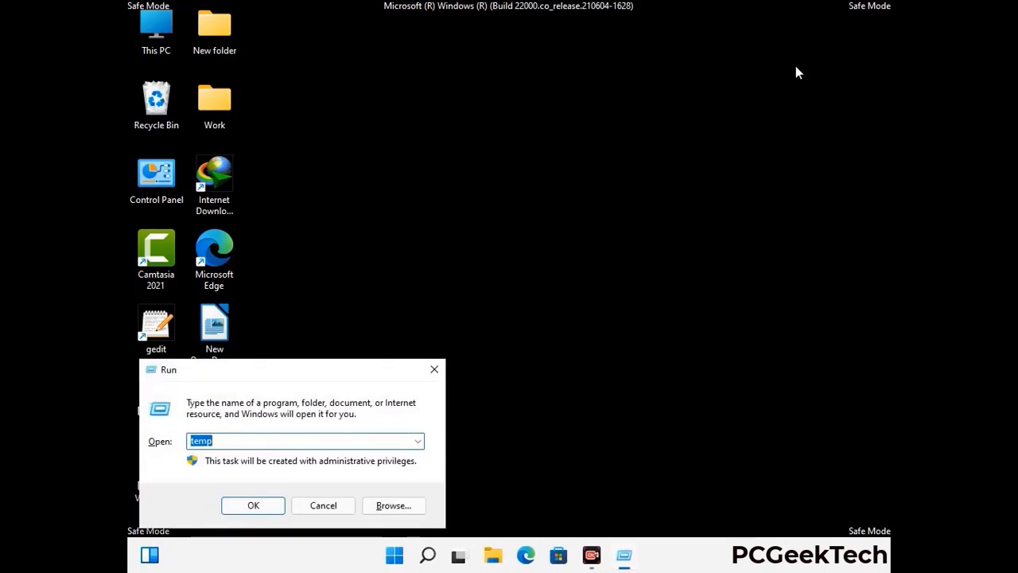
Open the Registry Editor by running regedit
{"action": "left_click_drag", "start_coordinate": [300, 372], "coordinate": [530, 128]}
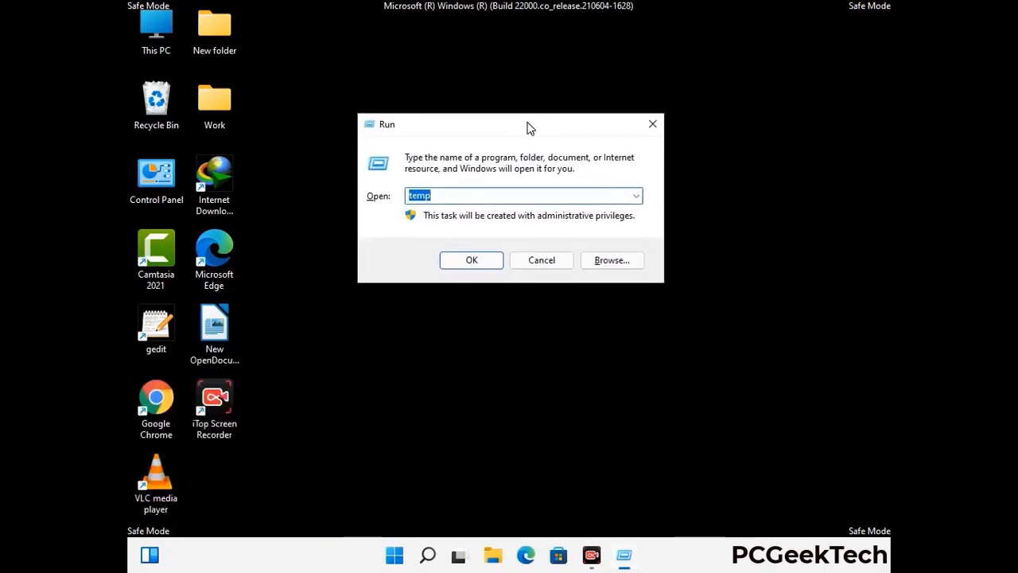
{"action": "type", "text": "regedit"}
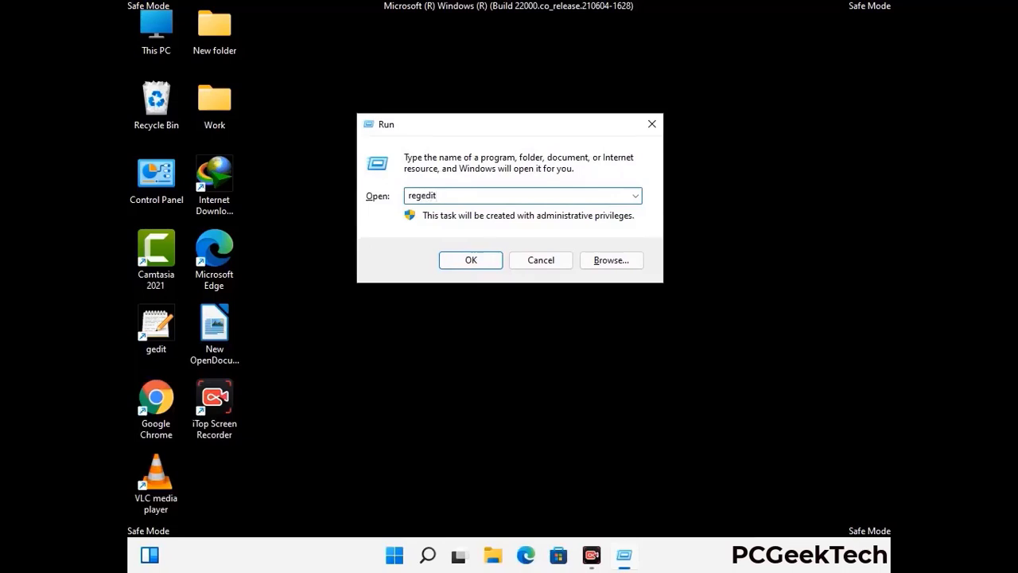
{"action": "key", "text": "Return"}
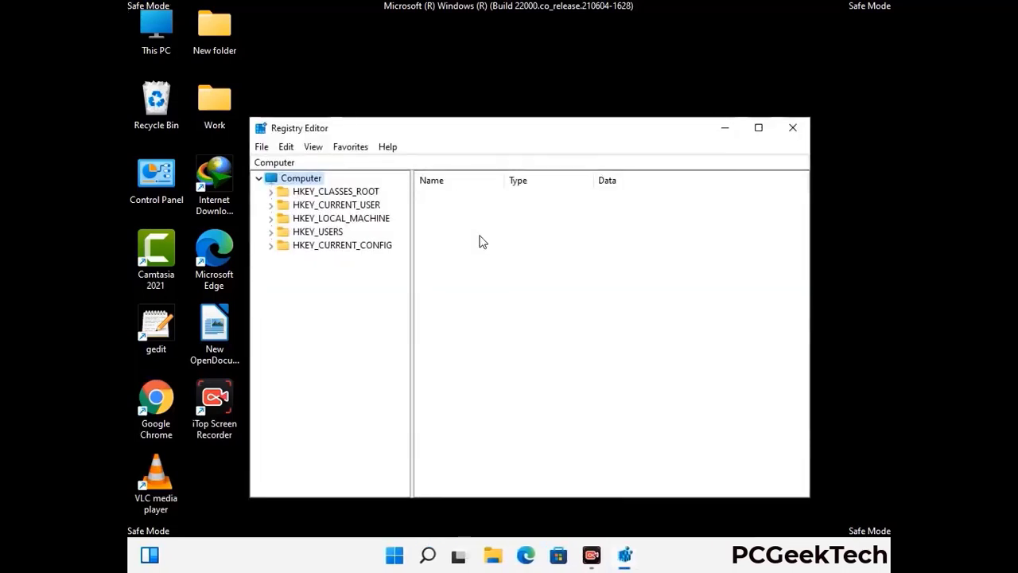
Expand the registry tree down to HKEY_CURRENT_USER\Software\Microsoft
{"action": "left_click", "coordinate": [341, 218]}
{"action": "left_click", "coordinate": [271, 204]}
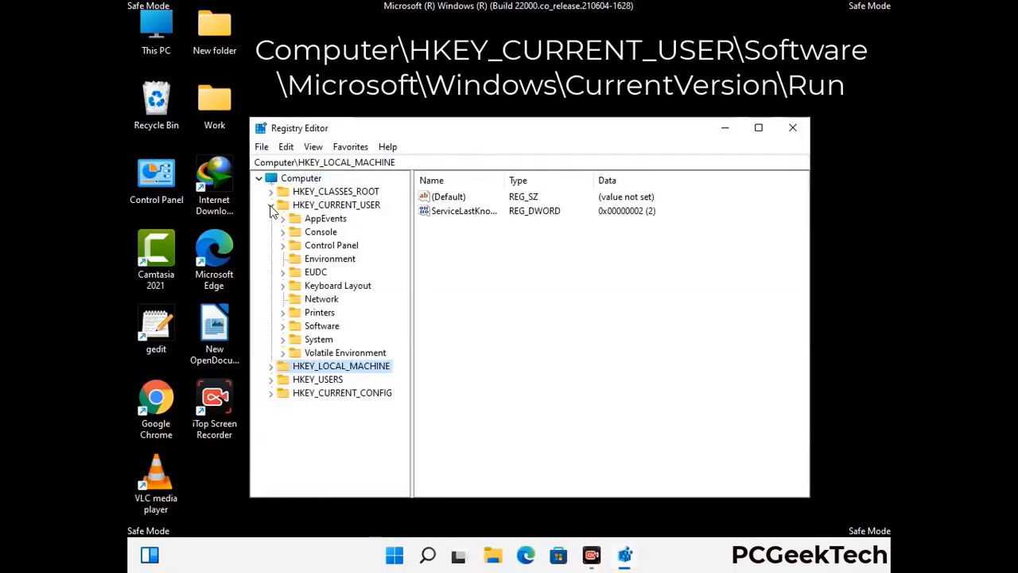
{"action": "left_click", "coordinate": [319, 327]}
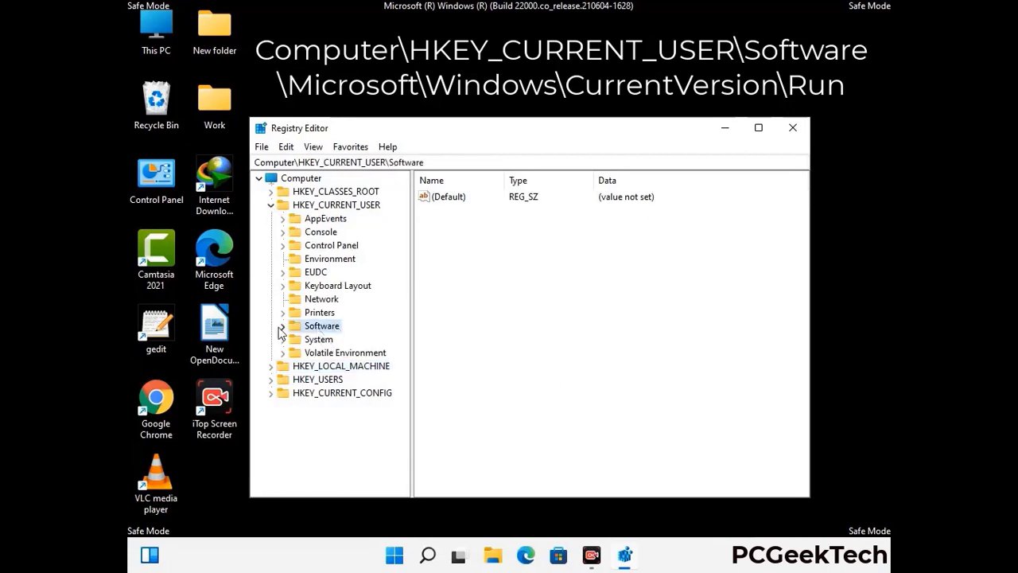
{"action": "left_click", "coordinate": [282, 326]}
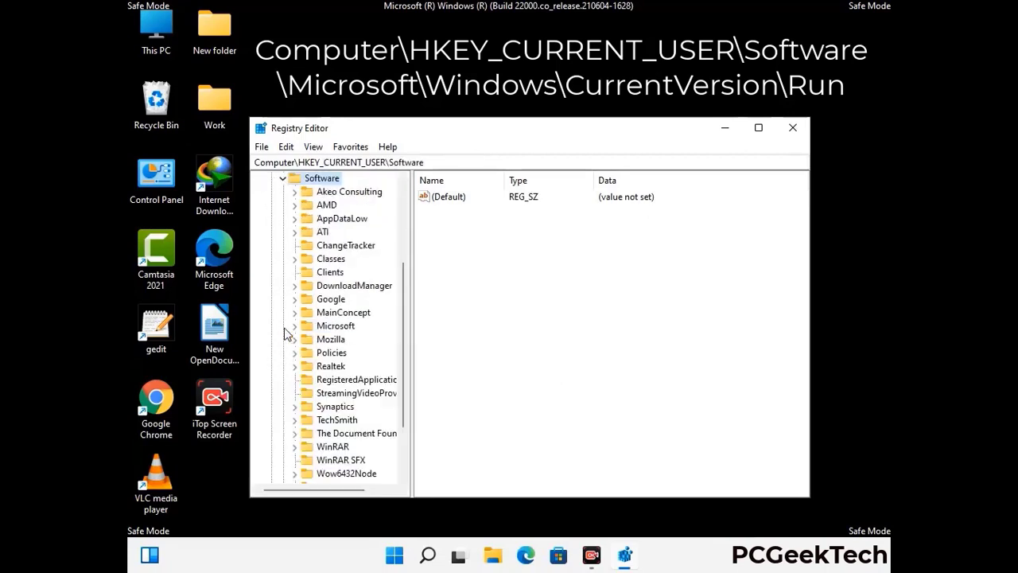
{"action": "left_click", "coordinate": [332, 326]}
{"action": "left_click", "coordinate": [295, 326]}
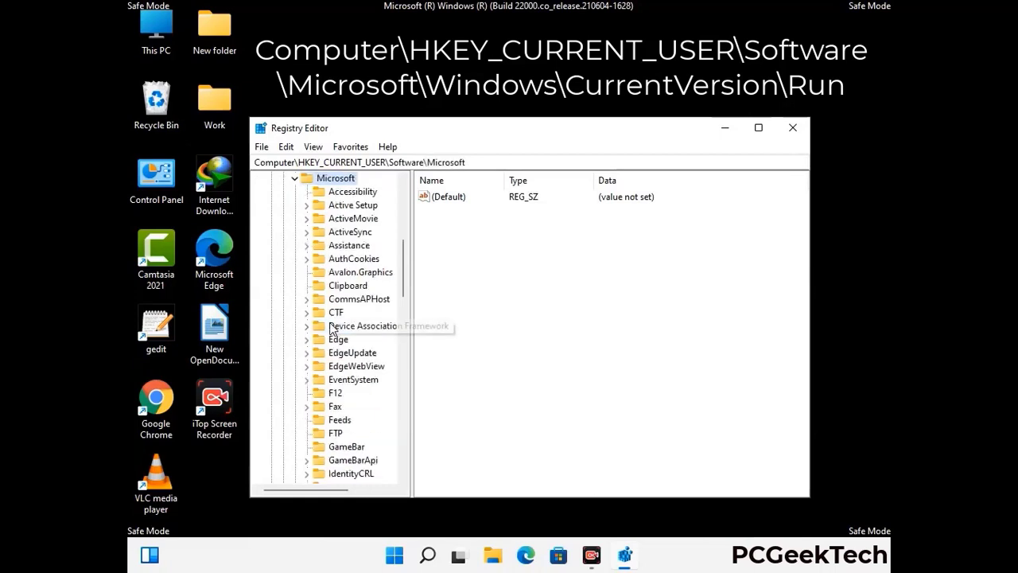
Expand the Windows key under Microsoft and its CurrentVersion subkey
{"action": "scroll", "coordinate": [369, 348], "scroll_direction": "down", "scroll_amount": 5}
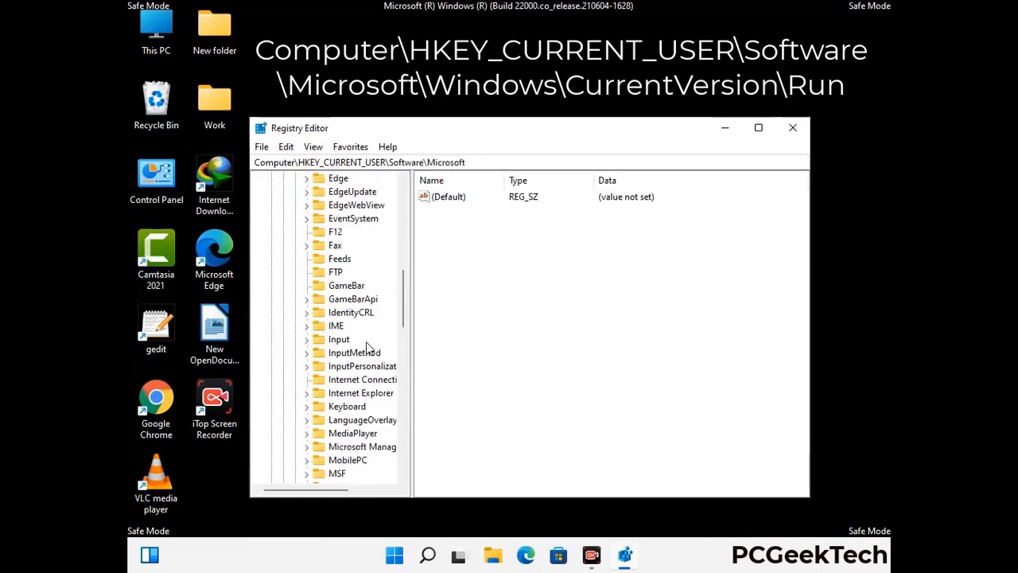
{"action": "scroll", "coordinate": [368, 348], "scroll_direction": "down", "scroll_amount": 3}
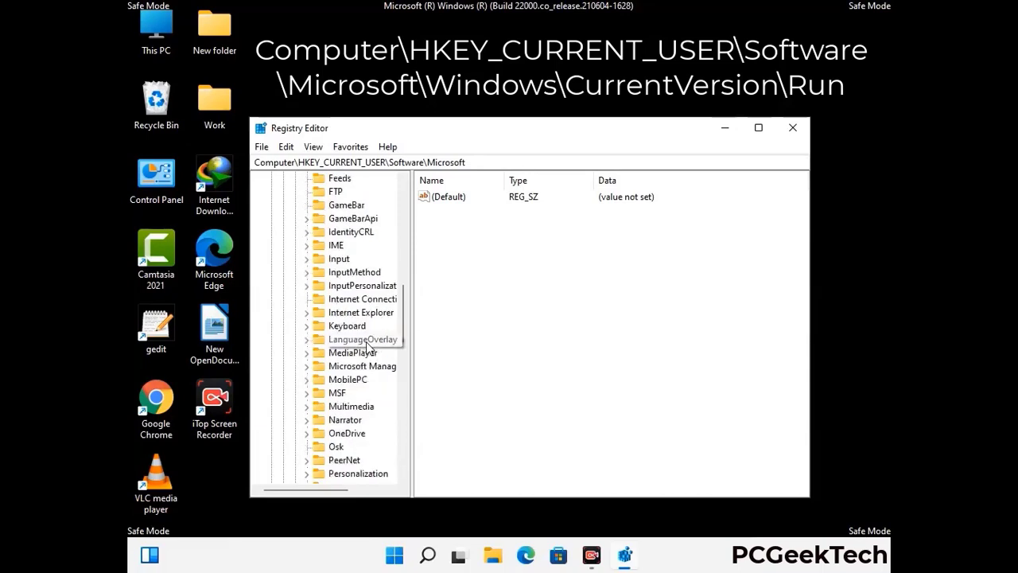
{"action": "scroll", "coordinate": [369, 348], "scroll_direction": "down", "scroll_amount": 6}
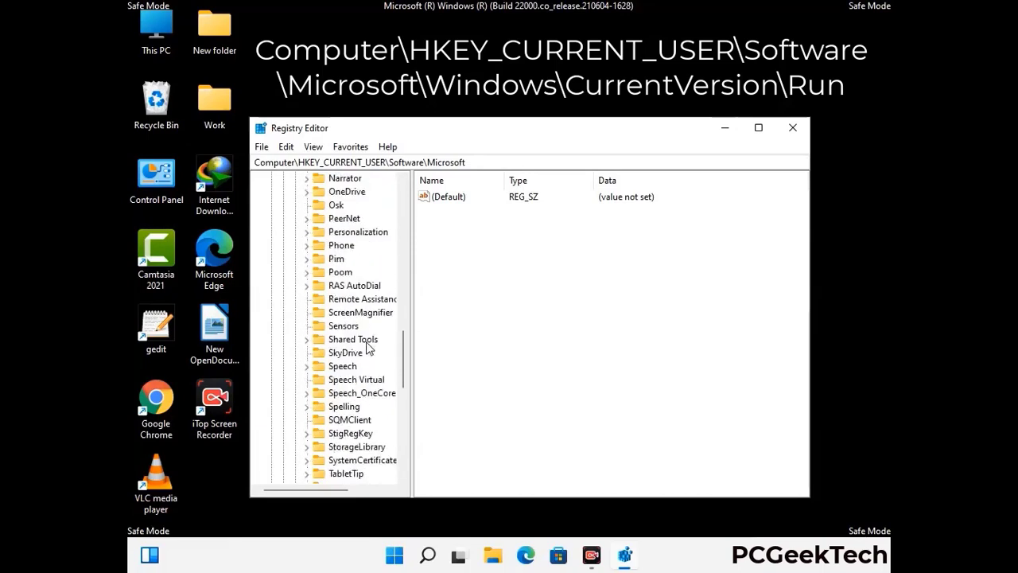
{"action": "scroll", "coordinate": [369, 347], "scroll_direction": "down", "scroll_amount": 3}
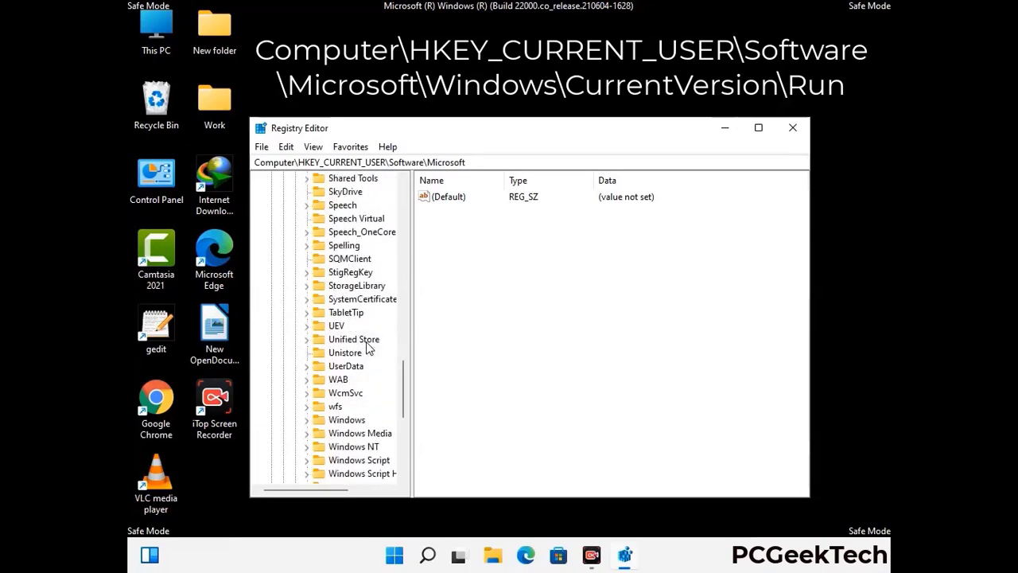
{"action": "double_click", "coordinate": [359, 381]}
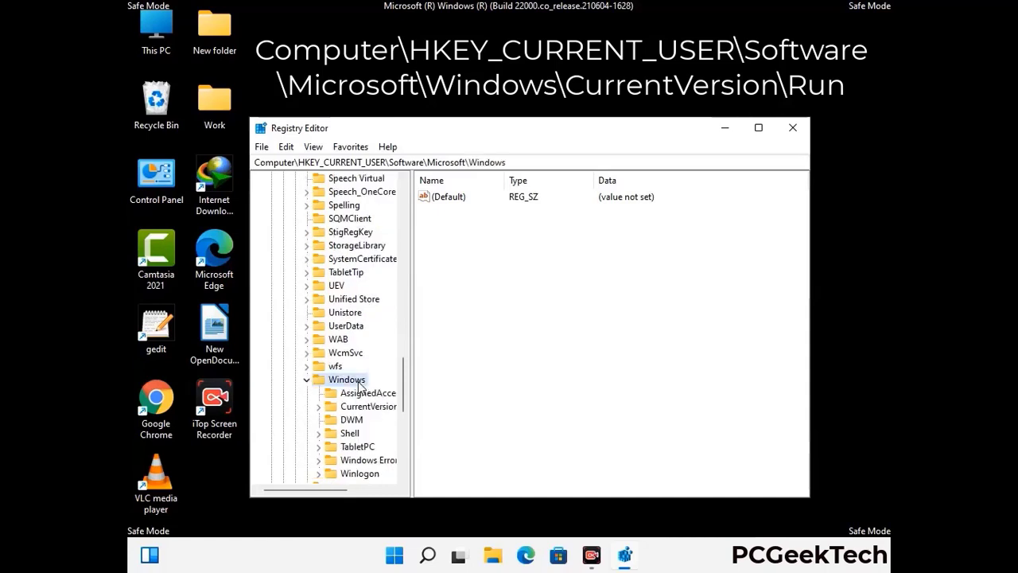
{"action": "scroll", "coordinate": [368, 374], "scroll_direction": "down", "scroll_amount": 1}
{"action": "left_click", "coordinate": [370, 367]}
{"action": "double_click", "coordinate": [369, 366]}
Open the Run key under CurrentVersion to list its startup values
{"action": "scroll", "coordinate": [366, 350], "scroll_direction": "down", "scroll_amount": 5}
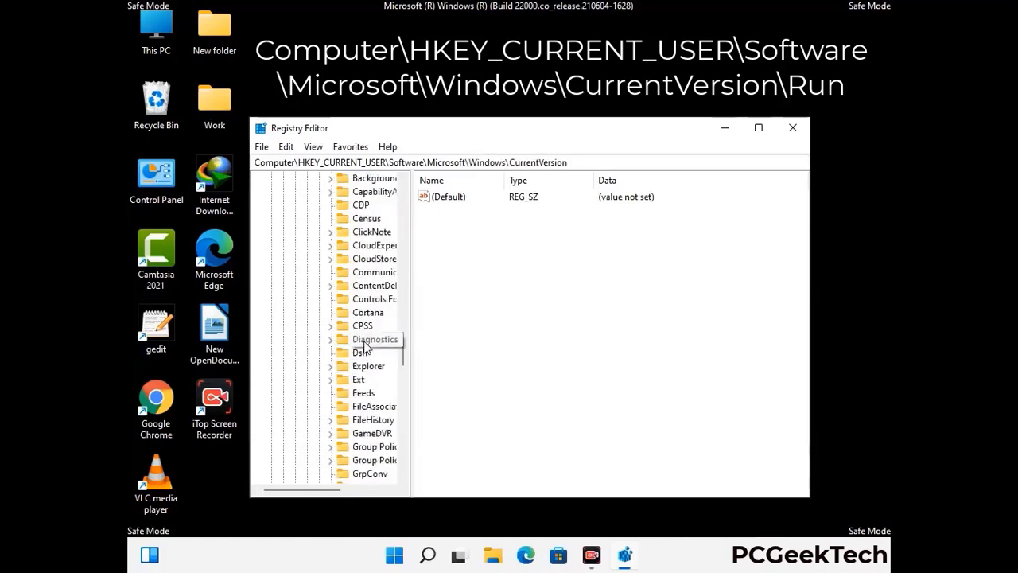
{"action": "scroll", "coordinate": [364, 346], "scroll_direction": "down", "scroll_amount": 4}
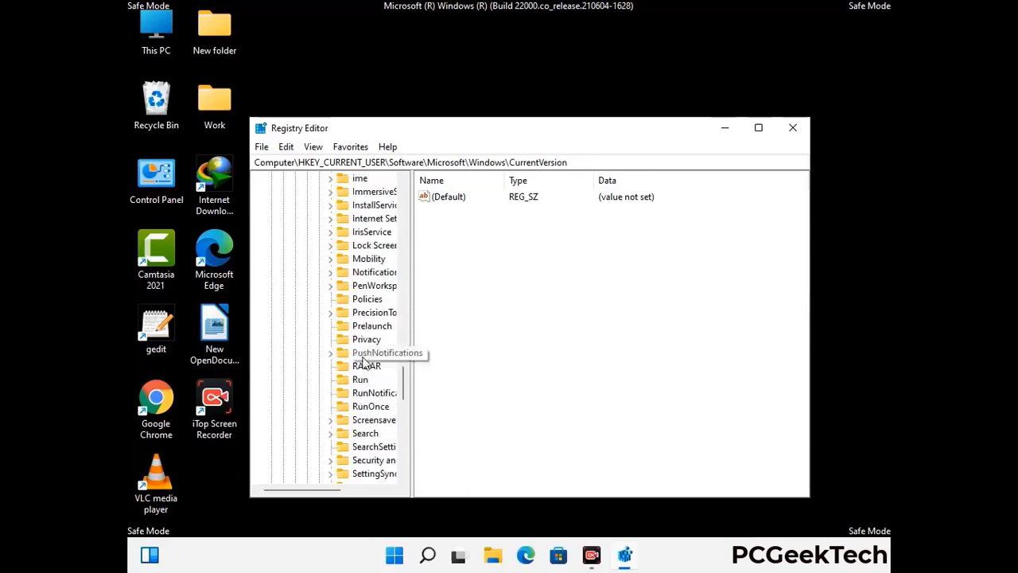
{"action": "scroll", "coordinate": [366, 346], "scroll_direction": "down", "scroll_amount": 1}
{"action": "left_click", "coordinate": [361, 380]}
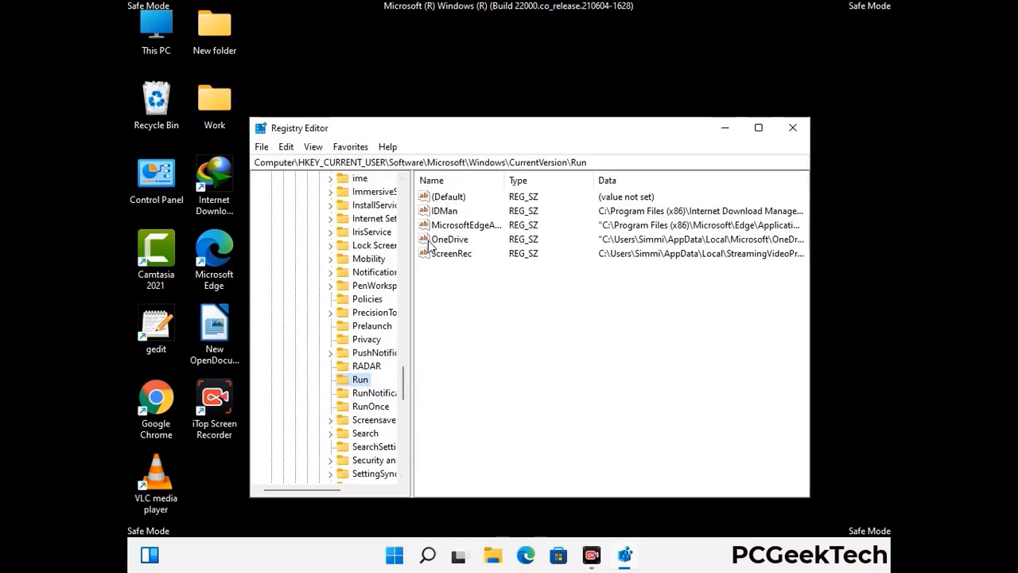
Delete the ScreenRec value from the Run key and confirm the permanent deletion
{"action": "left_click", "coordinate": [450, 255]}
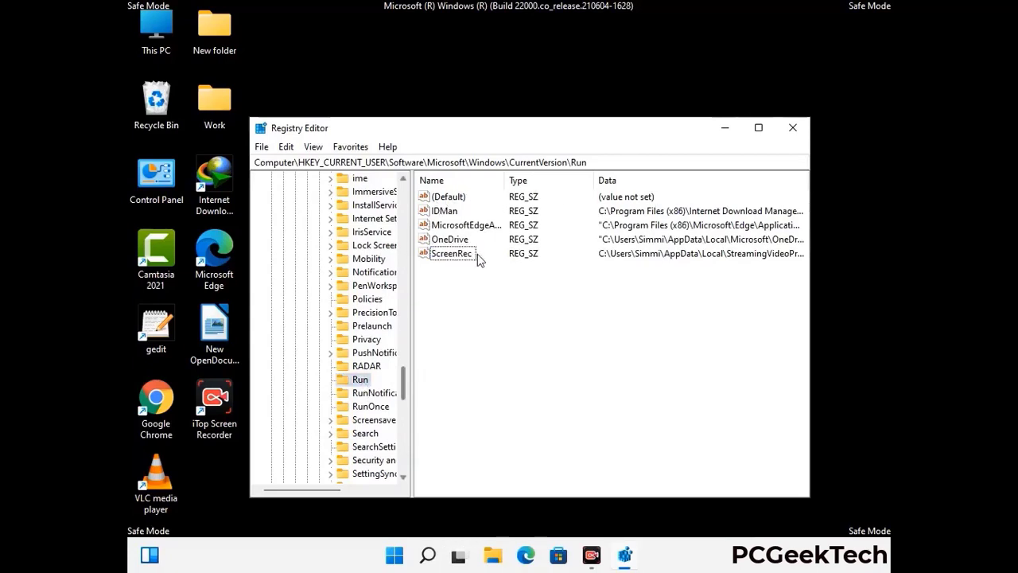
{"action": "left_click", "coordinate": [460, 256]}
{"action": "right_click", "coordinate": [460, 259]}
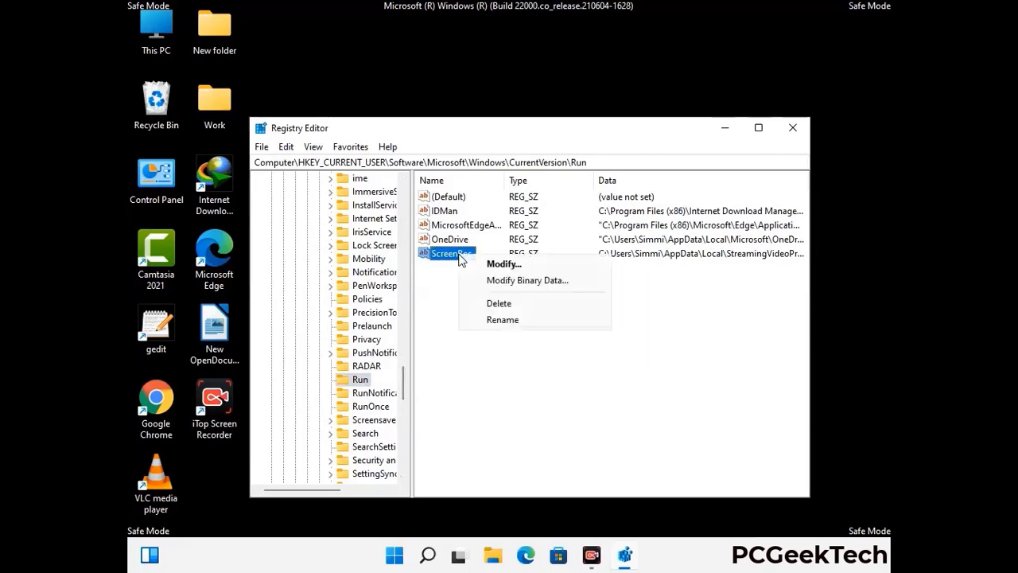
{"action": "left_click", "coordinate": [489, 304]}
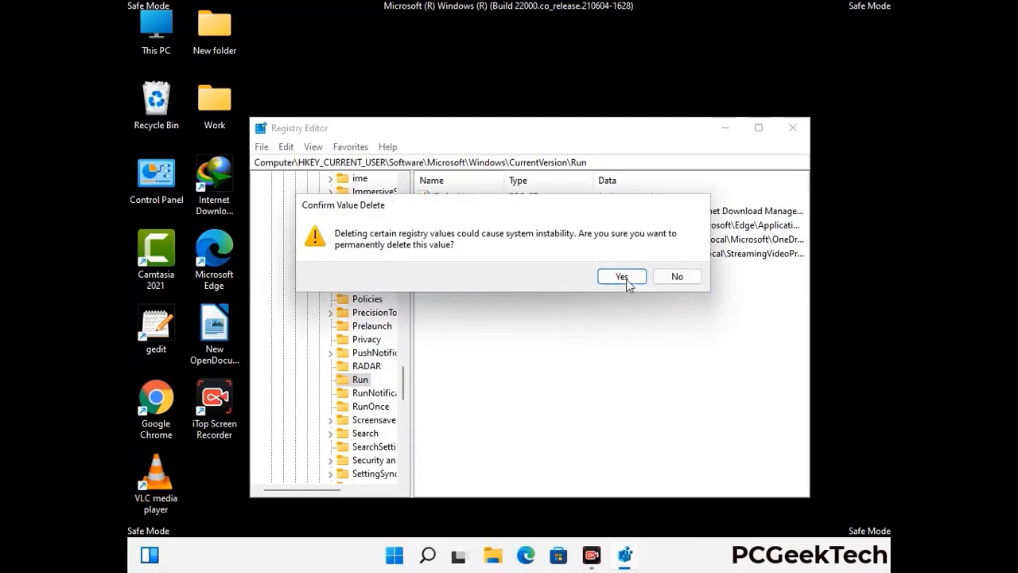
{"action": "left_click", "coordinate": [635, 277]}
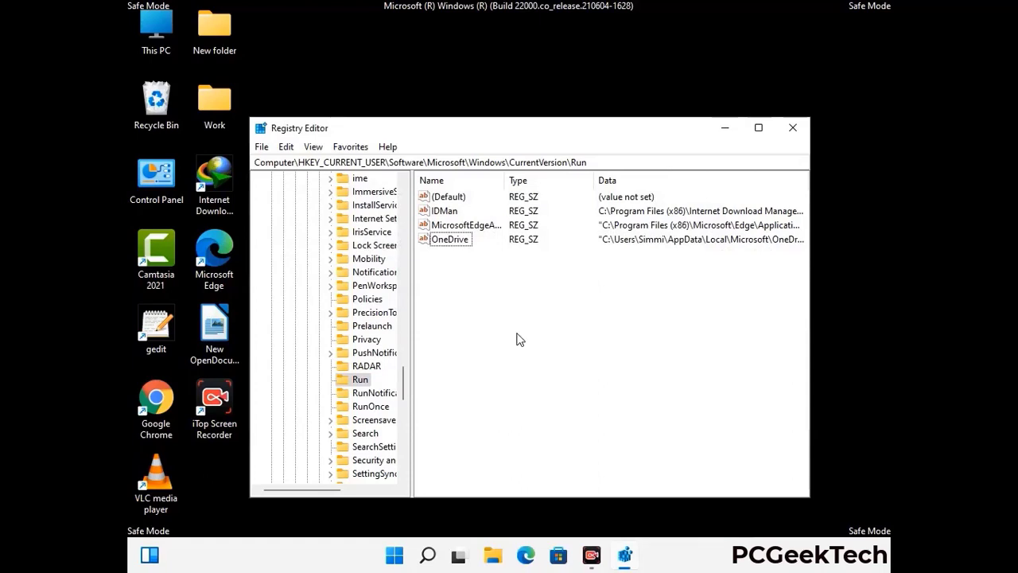
Search the registry keys, values and data for "Virus Name", cancel the search, and close the Registry Editor
{"action": "key", "text": "ctrl+f"}
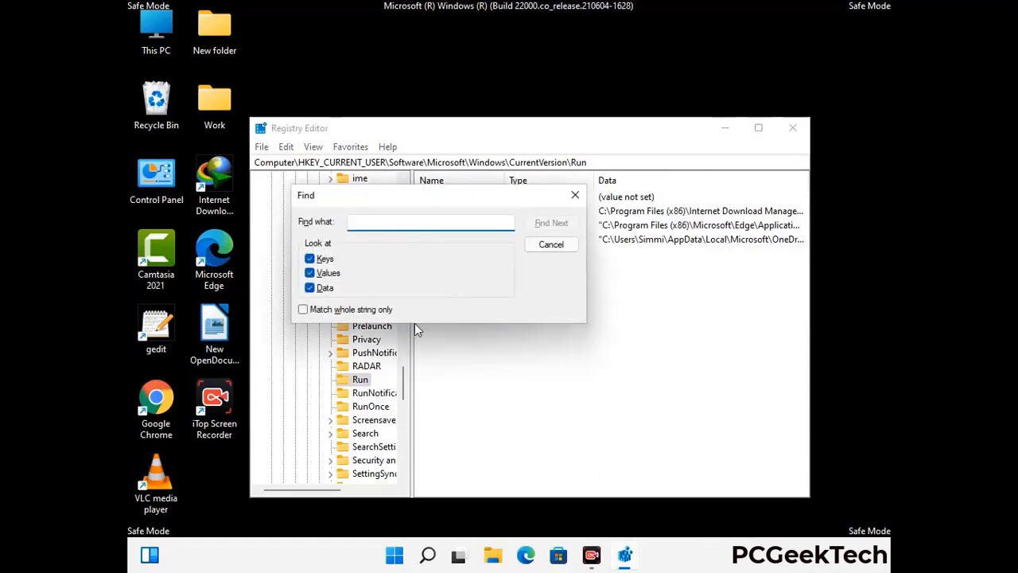
{"action": "type", "text": "Vl"}
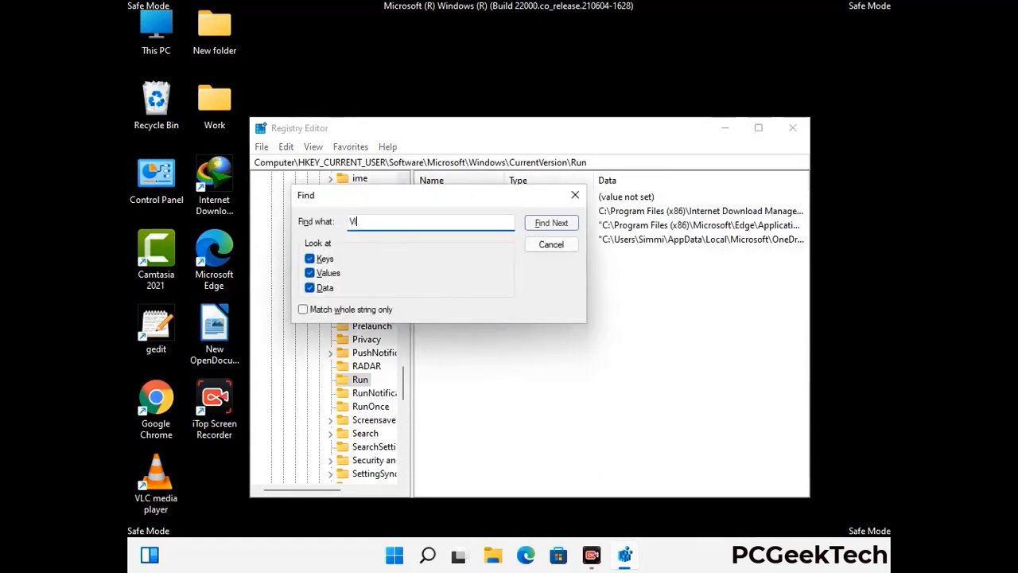
{"action": "type", "text": "rus N"}
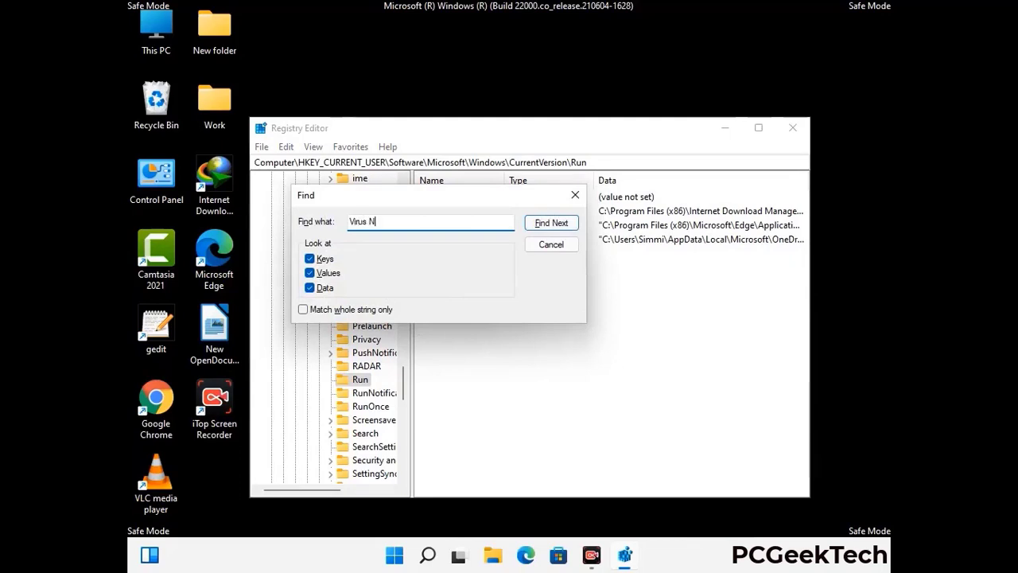
{"action": "type", "text": "ame"}
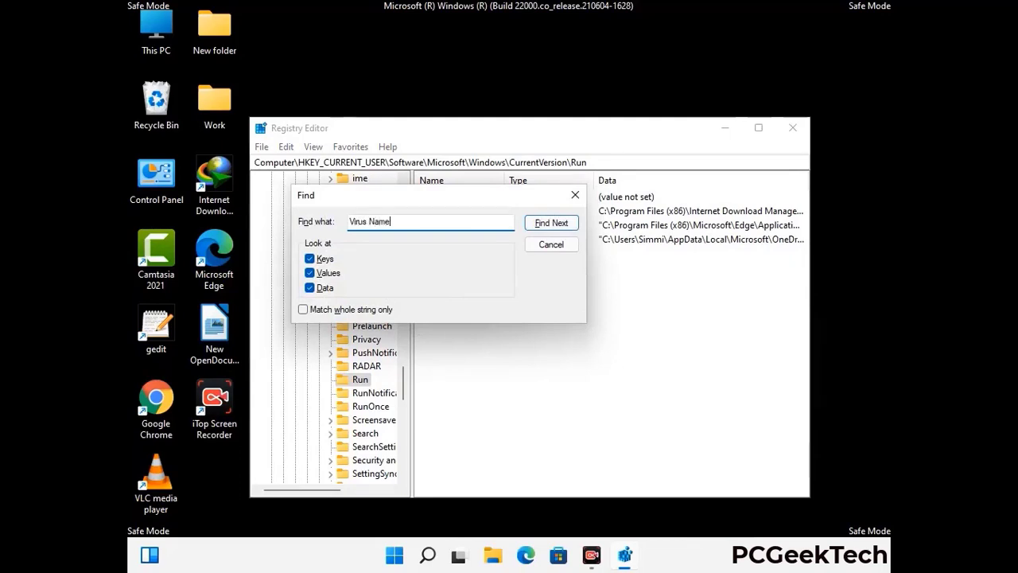
{"action": "left_click", "coordinate": [539, 228]}
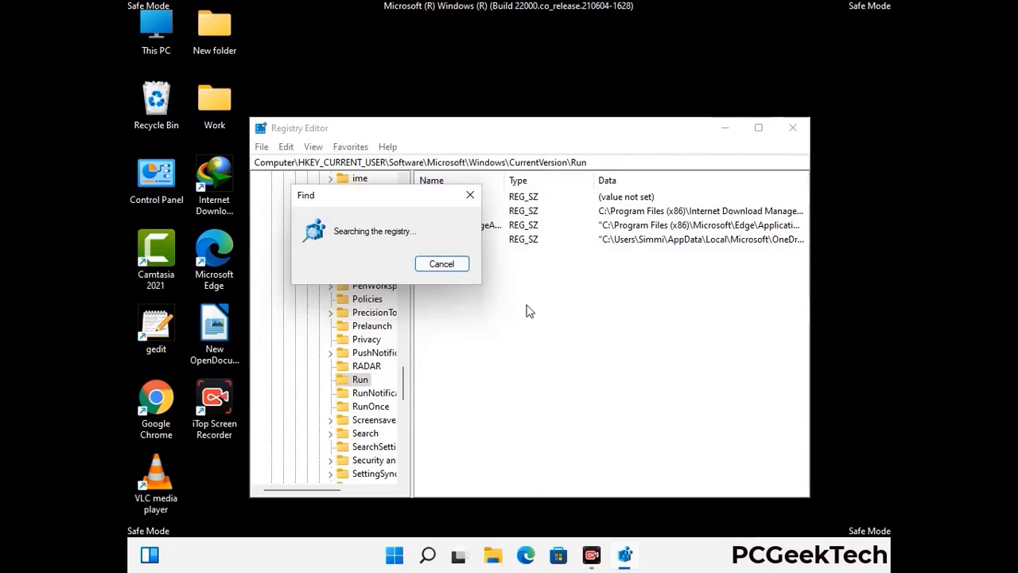
{"action": "left_click", "coordinate": [470, 196]}
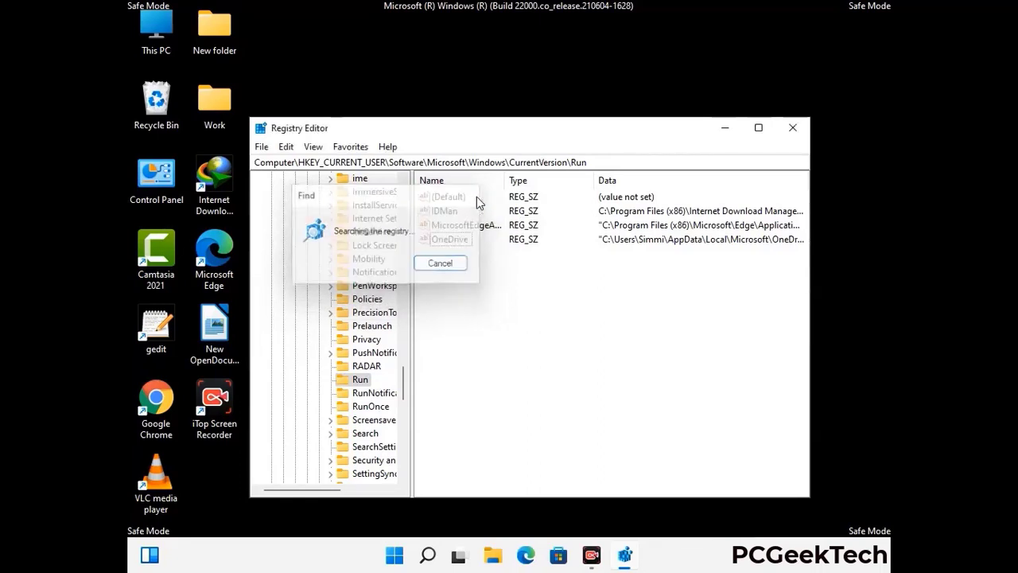
{"action": "left_click", "coordinate": [794, 132]}
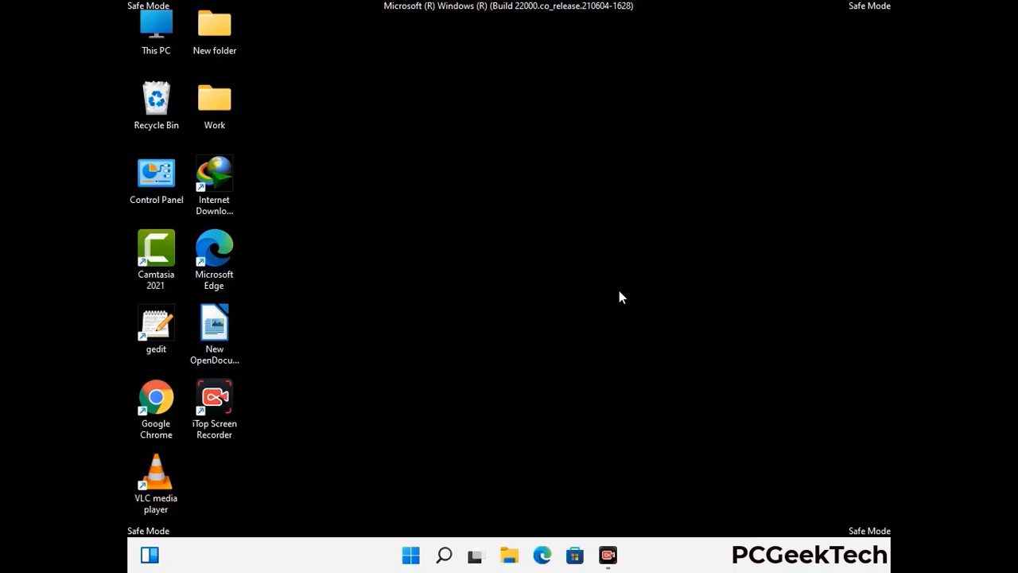
Open System Configuration by running msconfig
{"action": "key", "text": "super+r"}
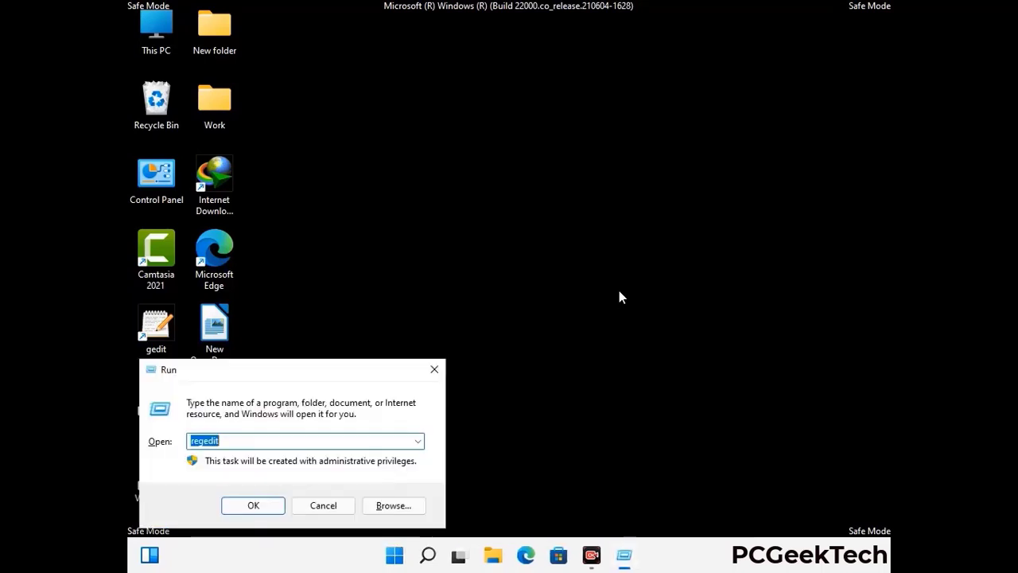
{"action": "left_click_drag", "start_coordinate": [295, 371], "coordinate": [522, 159]}
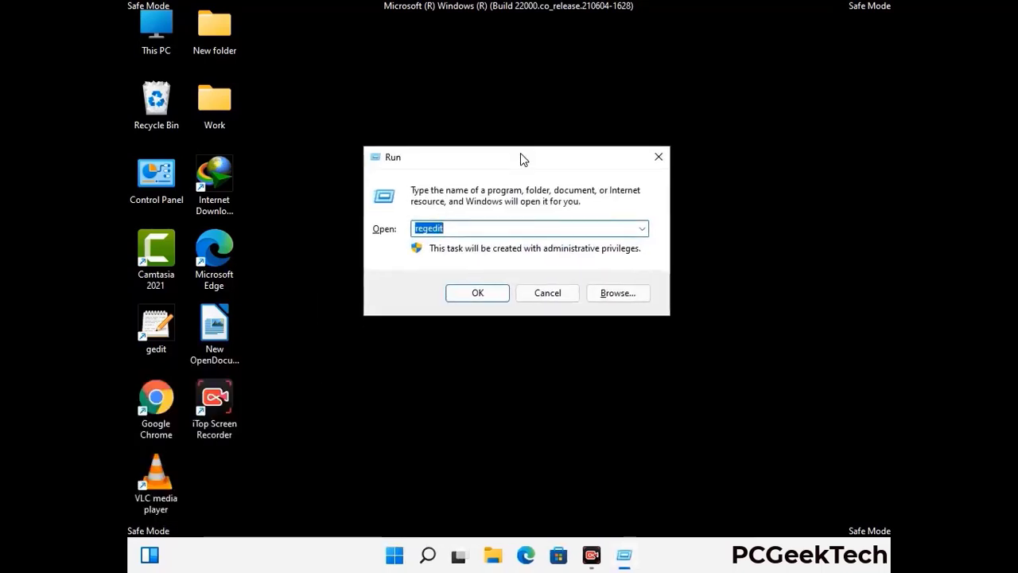
{"action": "type", "text": "msconfig"}
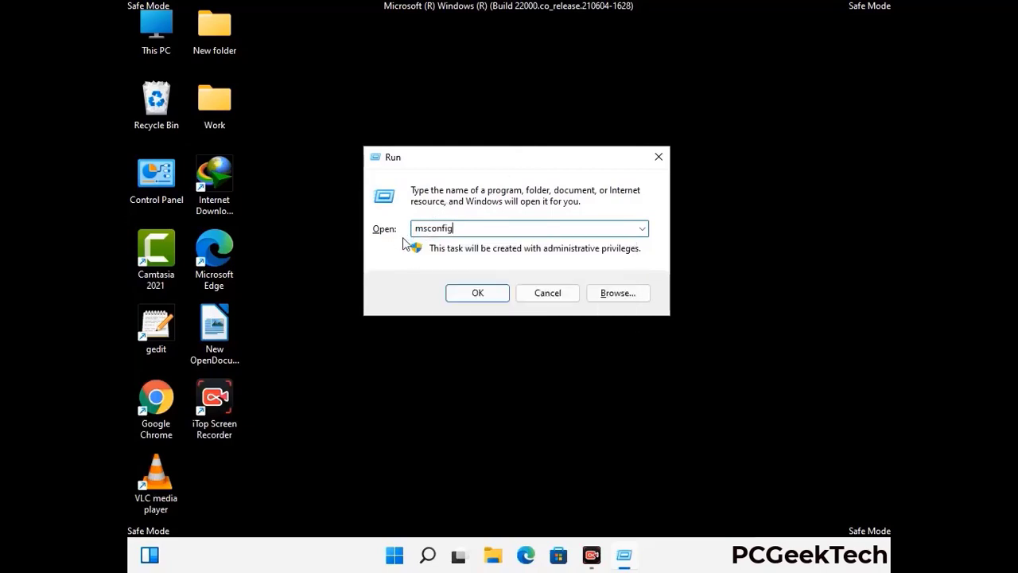
{"action": "left_click", "coordinate": [474, 294]}
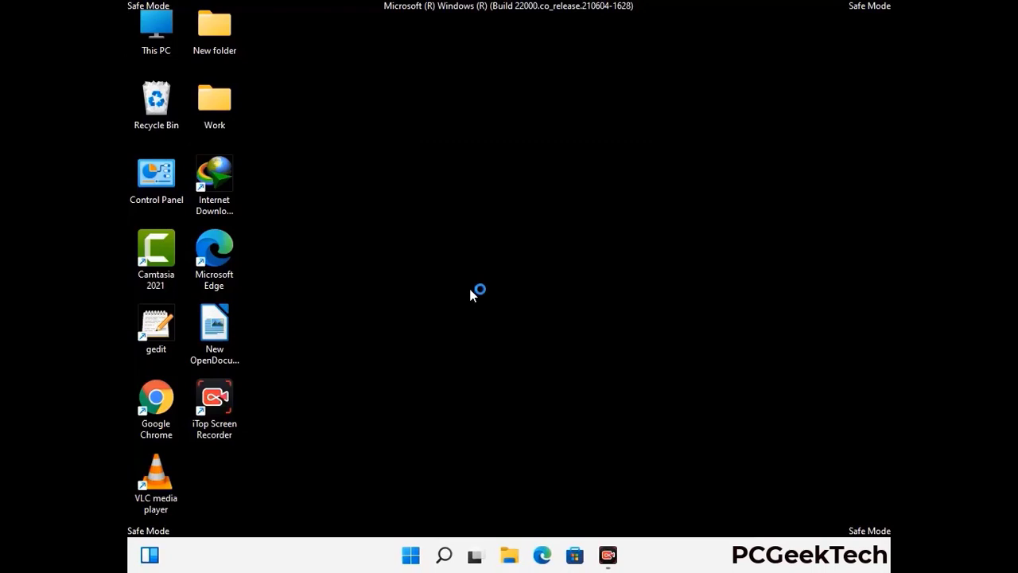
Turn off Safe boot in the boot options of System Configuration
{"action": "left_click", "coordinate": [350, 159]}
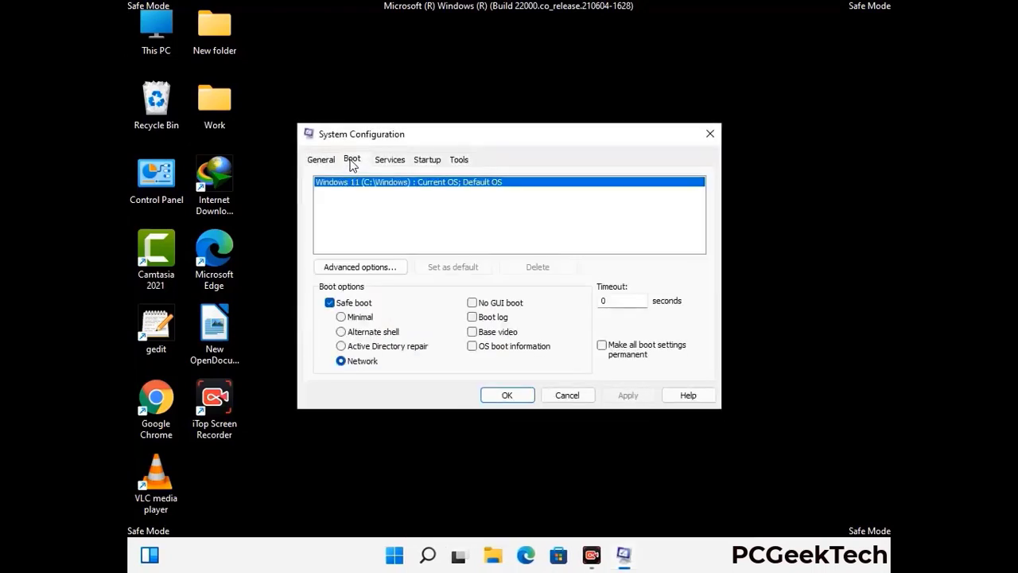
{"action": "left_click", "coordinate": [330, 304]}
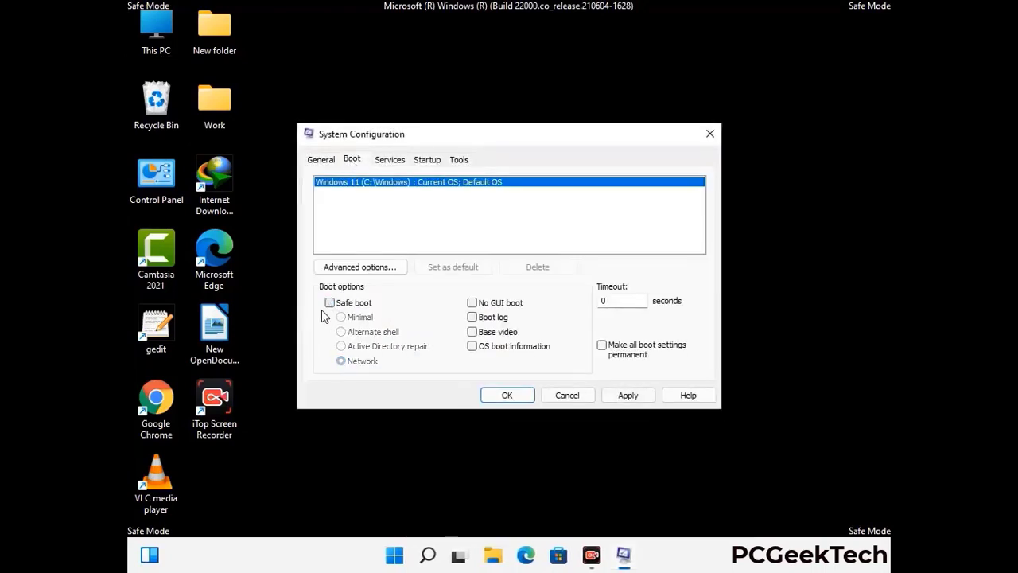